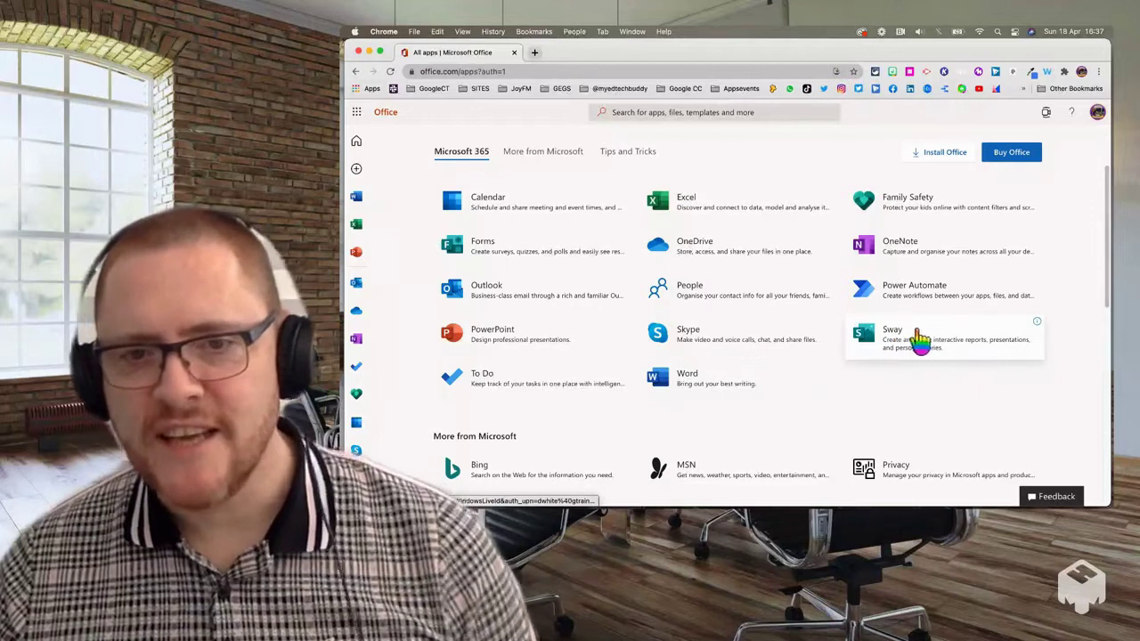
Step: Open Sway from the Office apps page and look over its templates and featured Sways
left_click(922, 343)
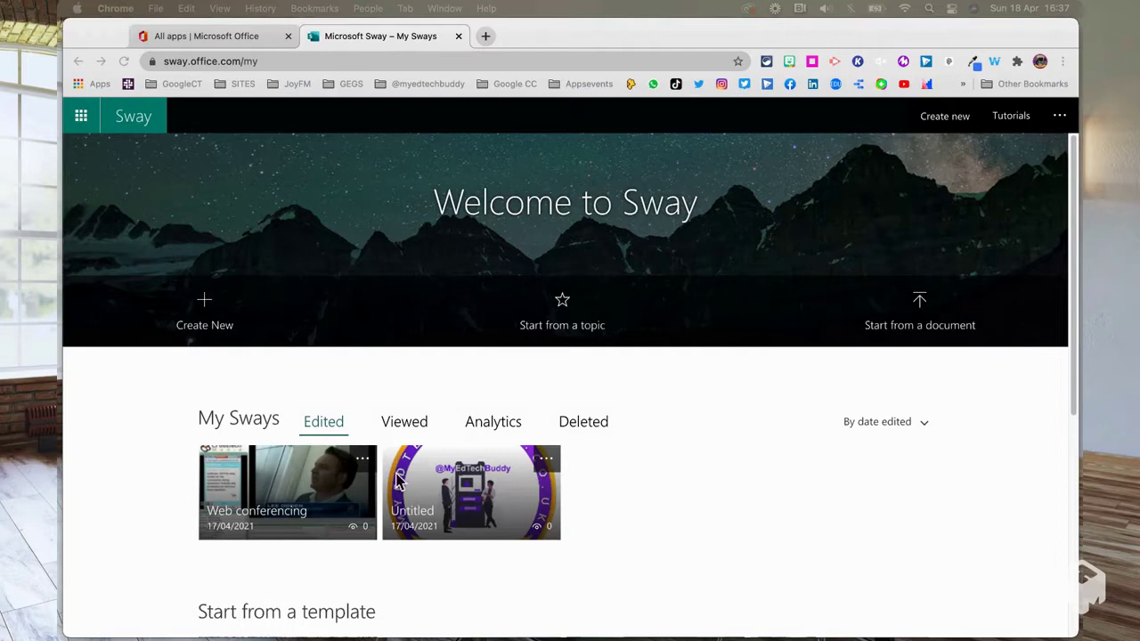
scroll(436, 476, "down", 5)
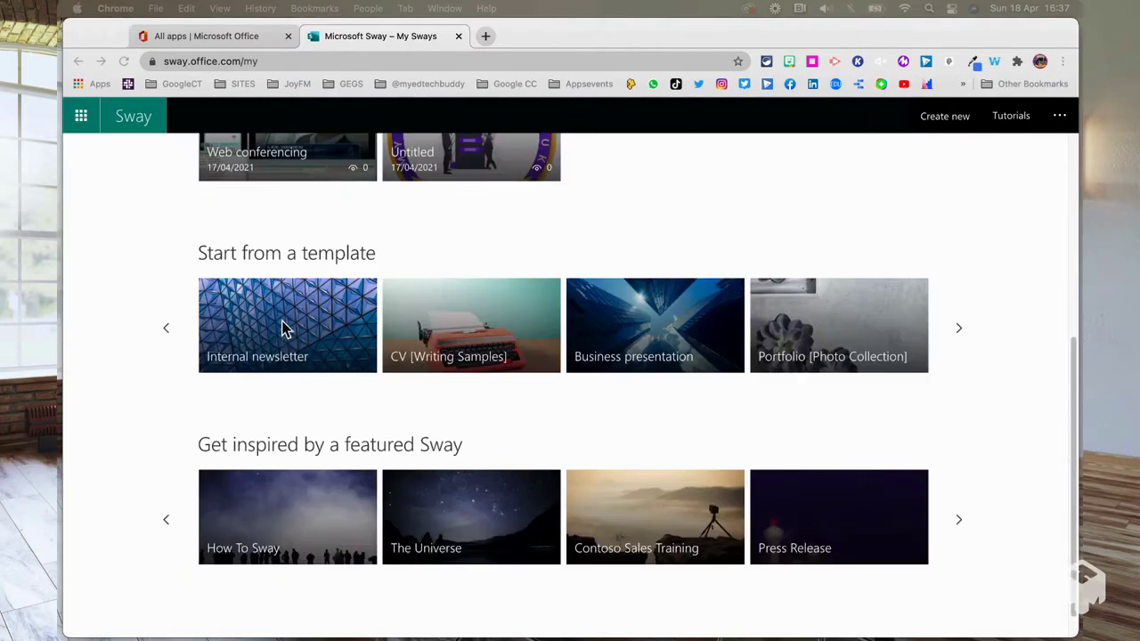
scroll(542, 401, "down", 1)
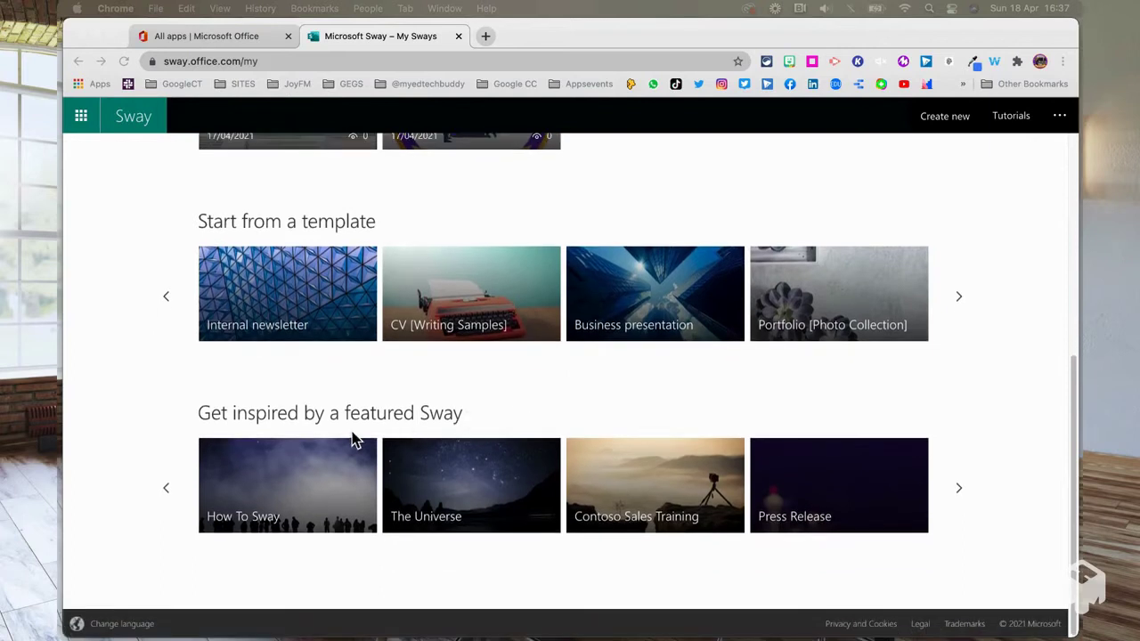
scroll(579, 401, "up", 10)
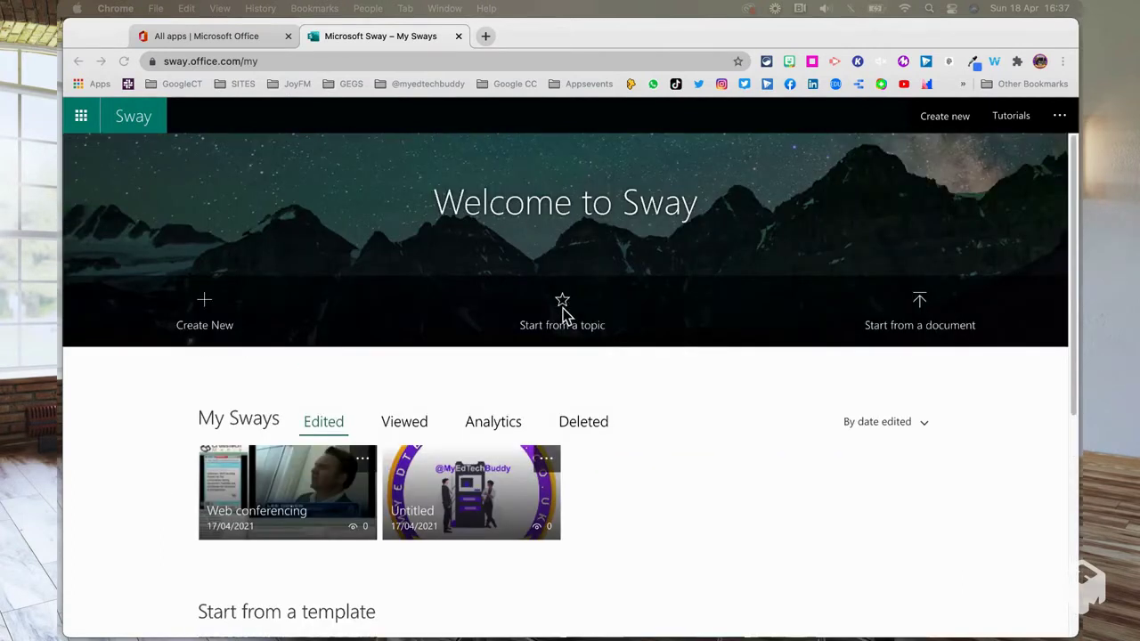
Step: Create a Sway outline from the topic "The Royal Family", choosing the suggestion "British royal family"
left_click(562, 312)
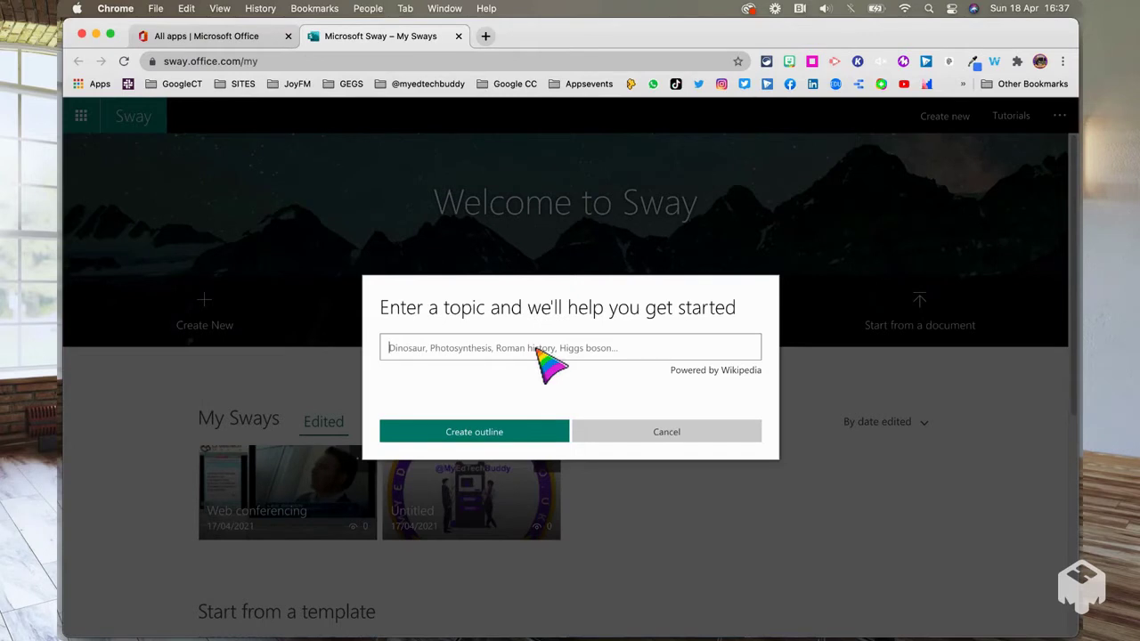
type("T")
key("BackSpace")
type("The Royal Family")
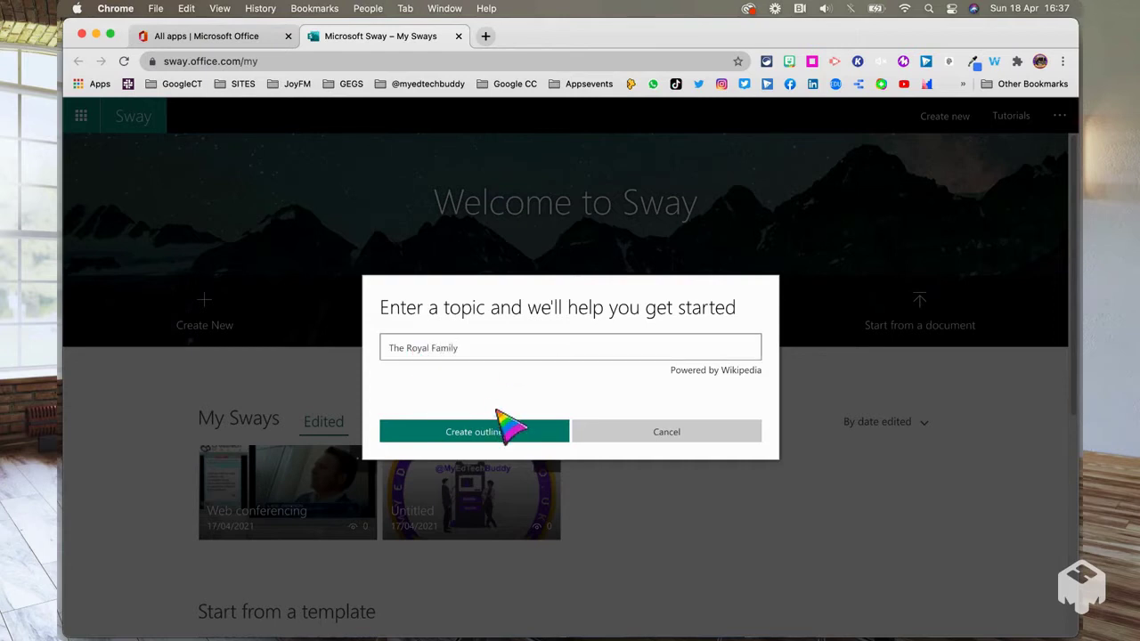
left_click(489, 437)
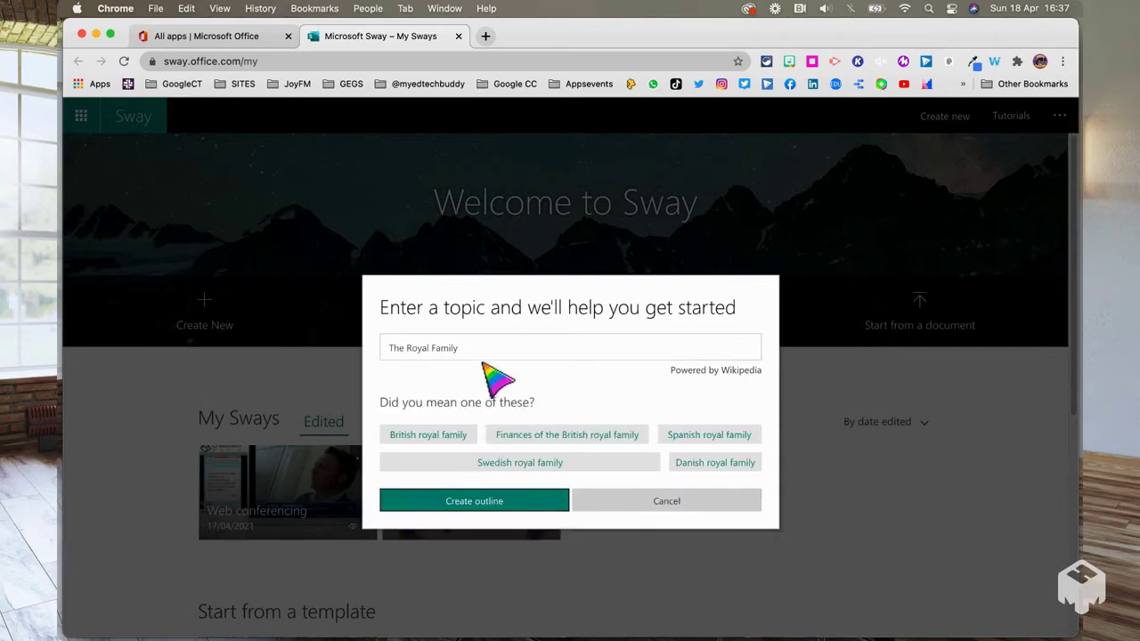
left_click(456, 434)
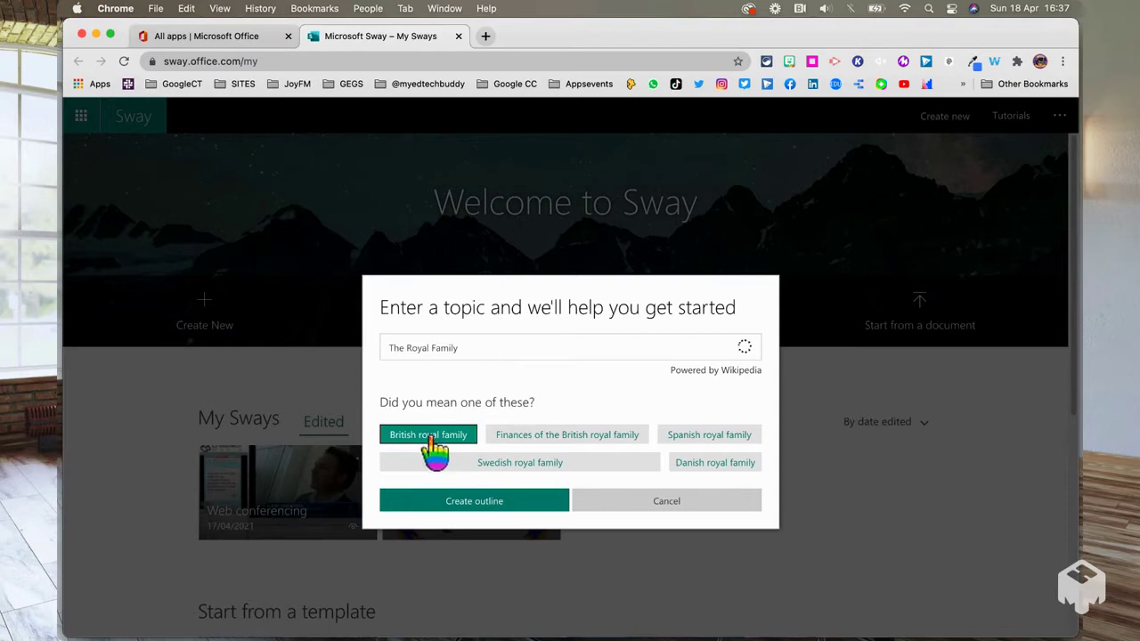
left_click(461, 507)
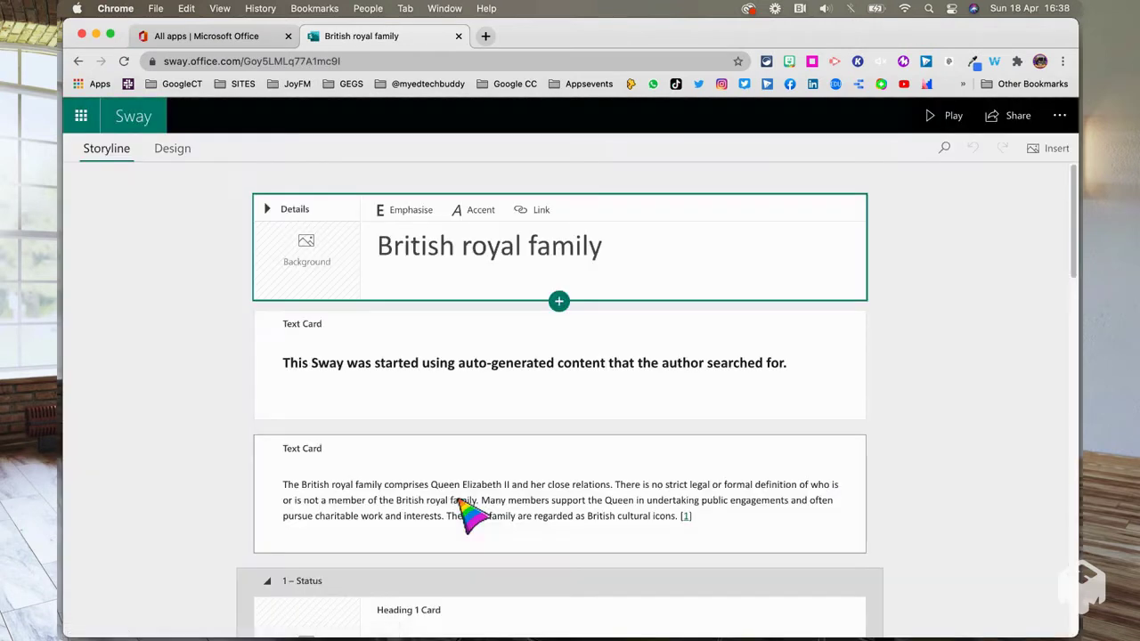
Step: Capitalise the title card's text so it reads "British Royal Family"
left_click(470, 249)
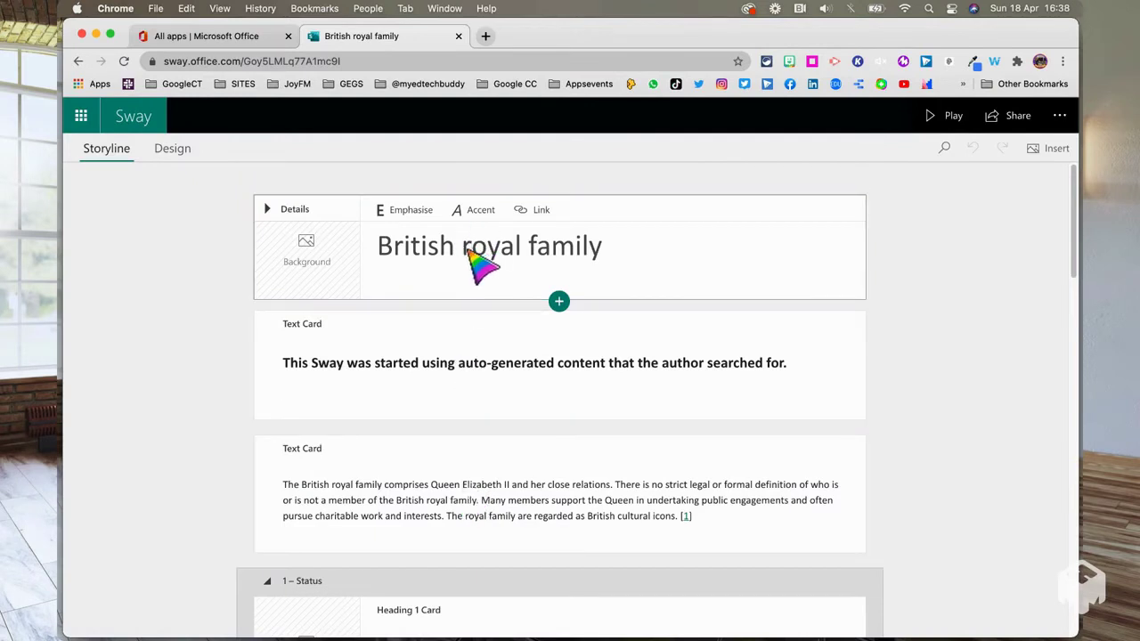
key("BackSpace")
type("R")
left_click(543, 249)
key("Delete")
type("F")
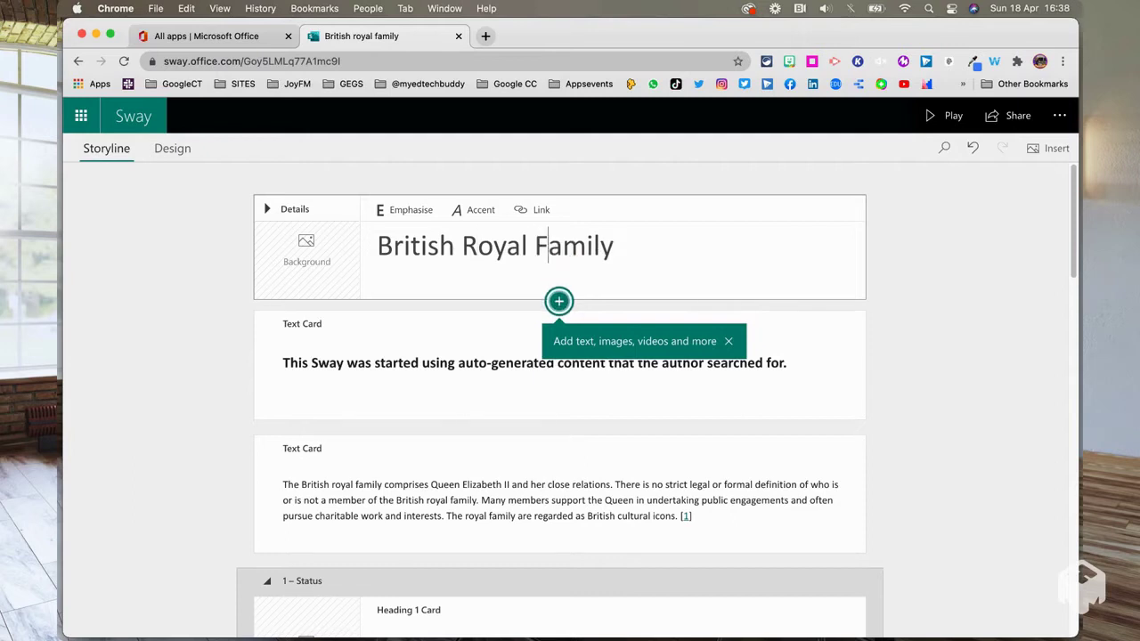
Step: Apply Emphasise formatting to the whole "British Royal Family" title
triple_click(506, 258)
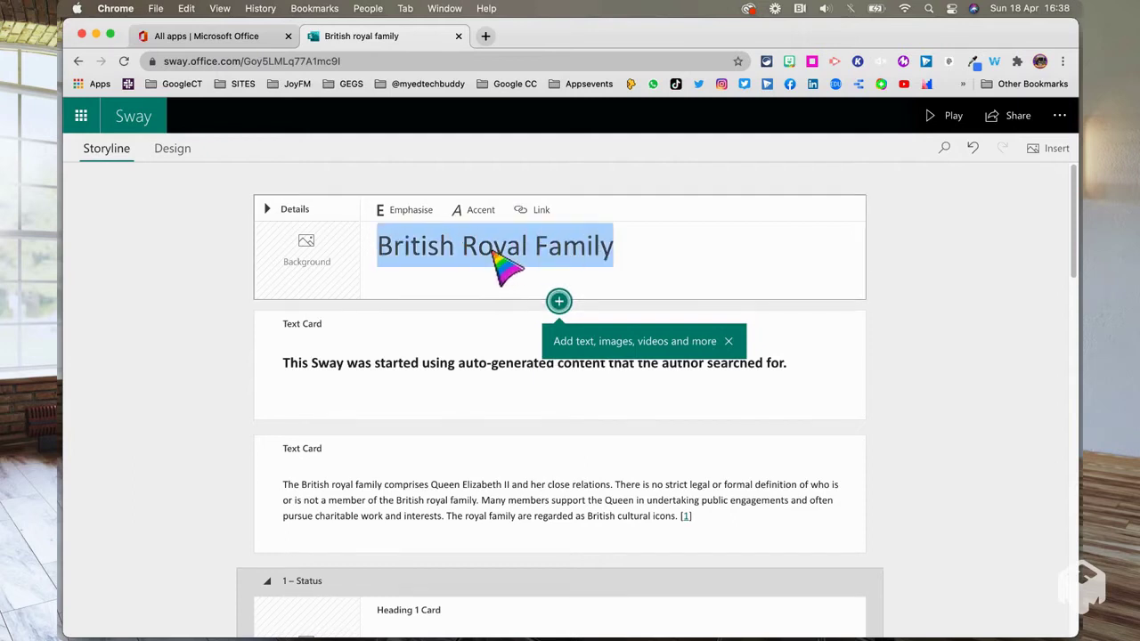
left_click(394, 209)
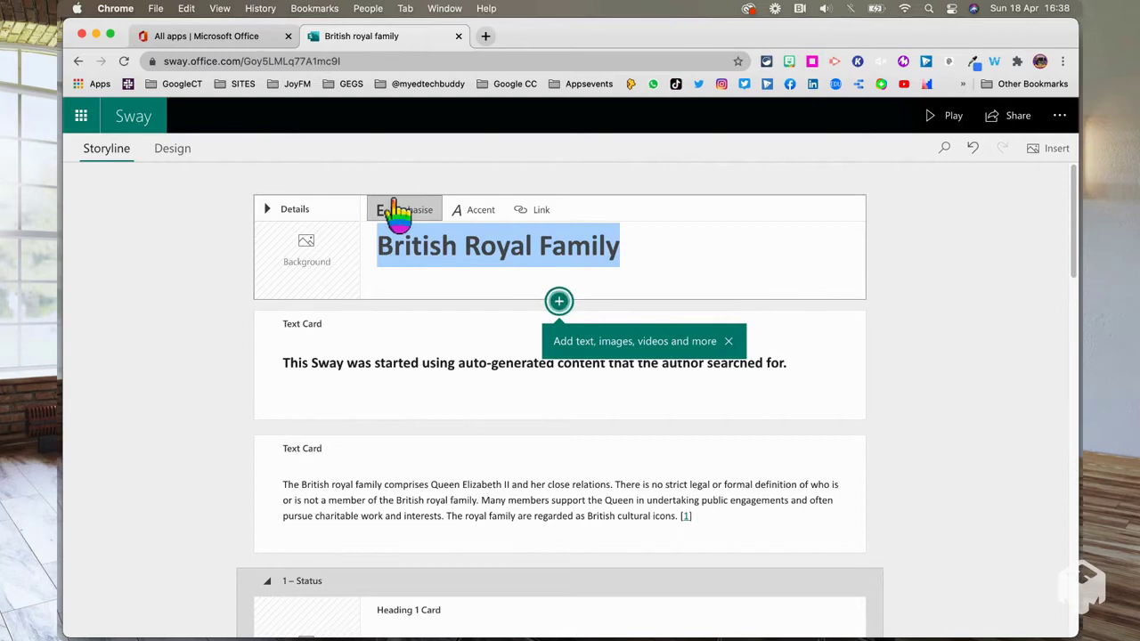
left_click(656, 252)
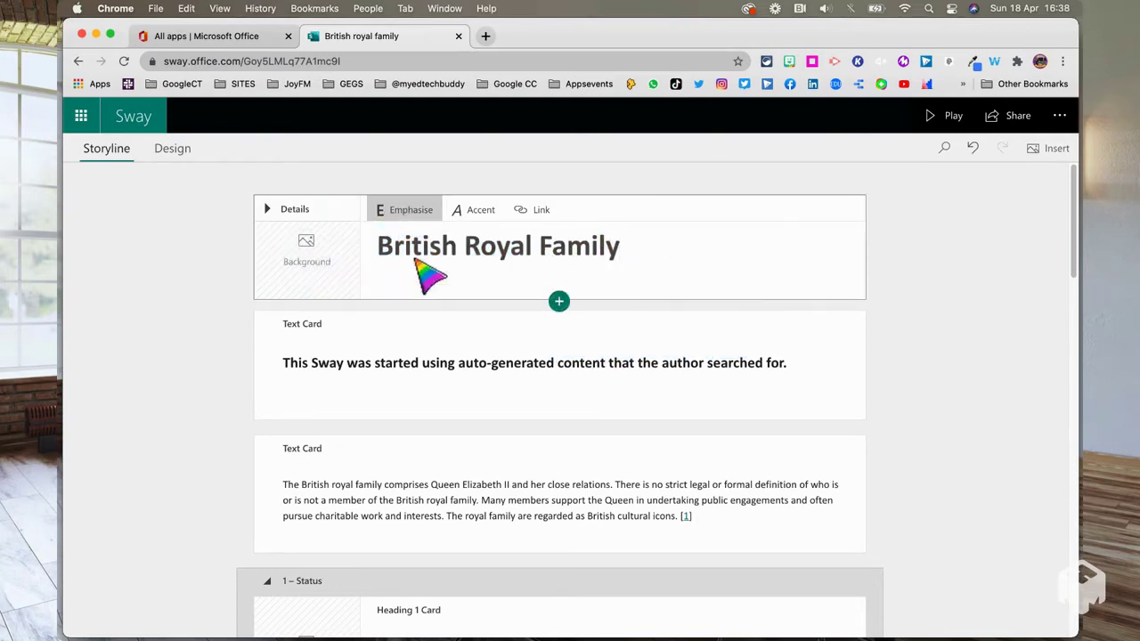
Step: Add the 1280 x 853 balcony photo from the suggested British Royal Family images as the title card's background
left_click(306, 260)
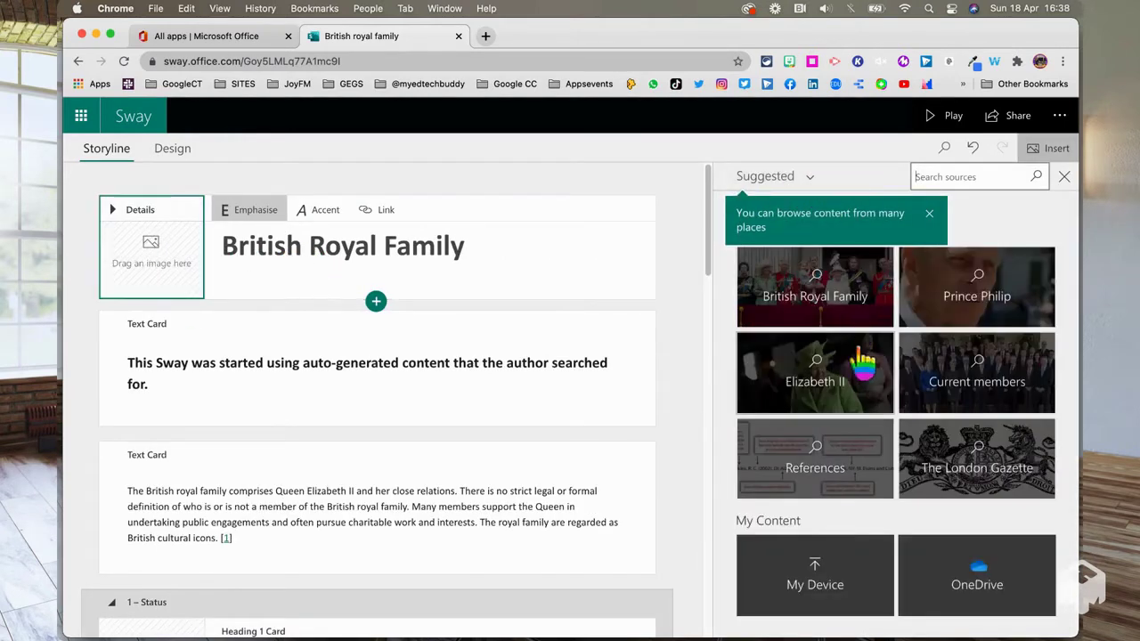
left_click(815, 289)
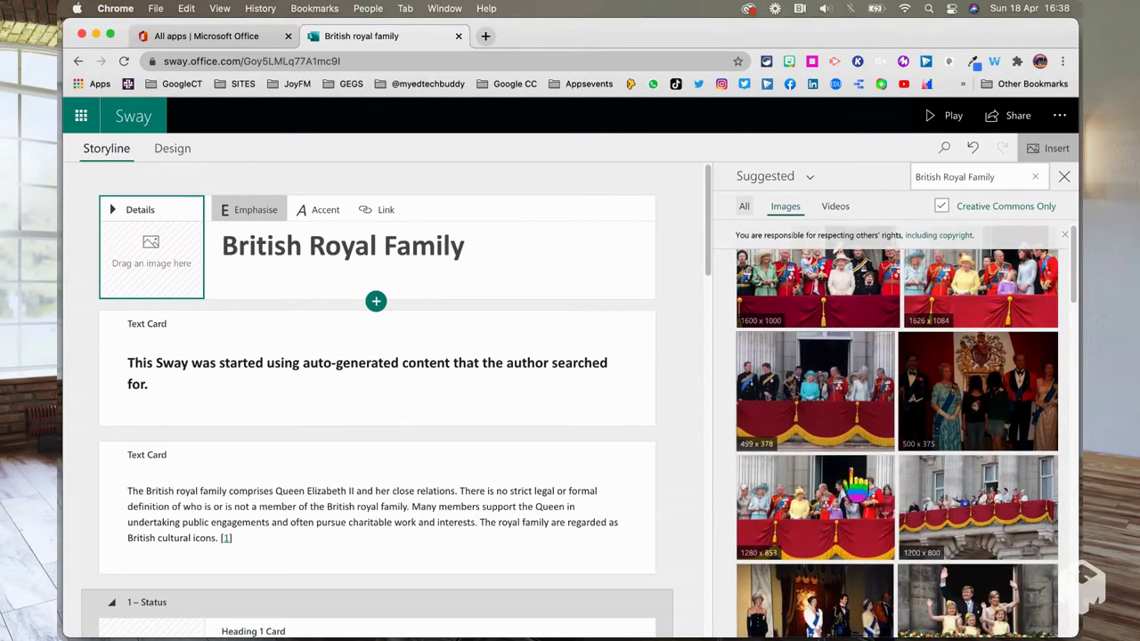
left_click(812, 520)
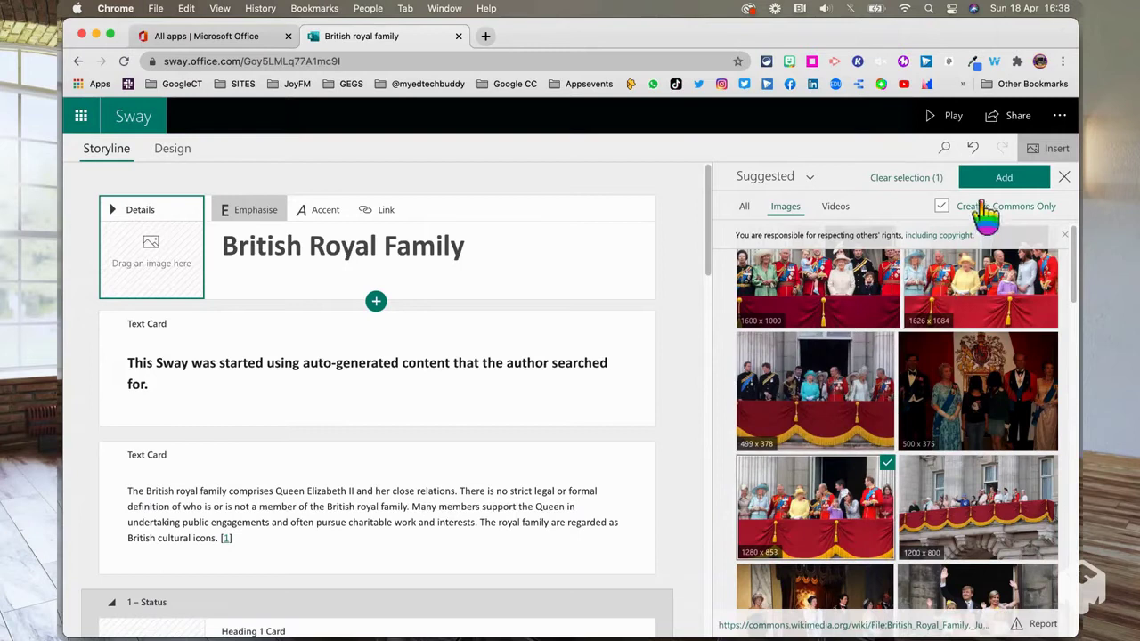
left_click(1004, 179)
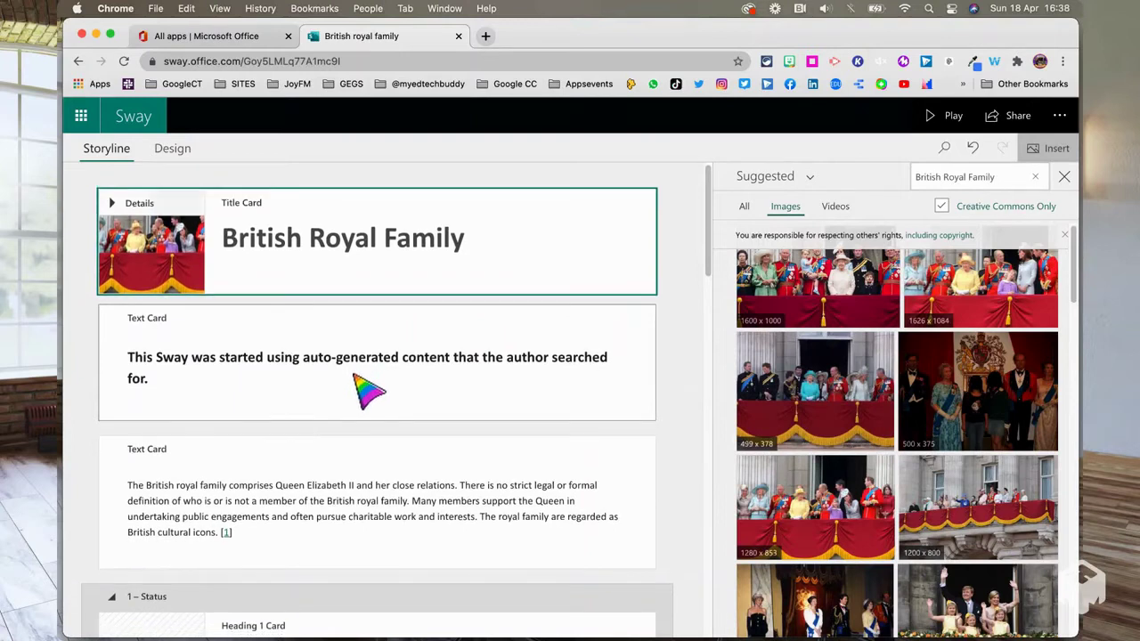
Step: Replace the "Status" heading of the first section with "Queen Elizabeth II"
scroll(267, 507, "down", 1)
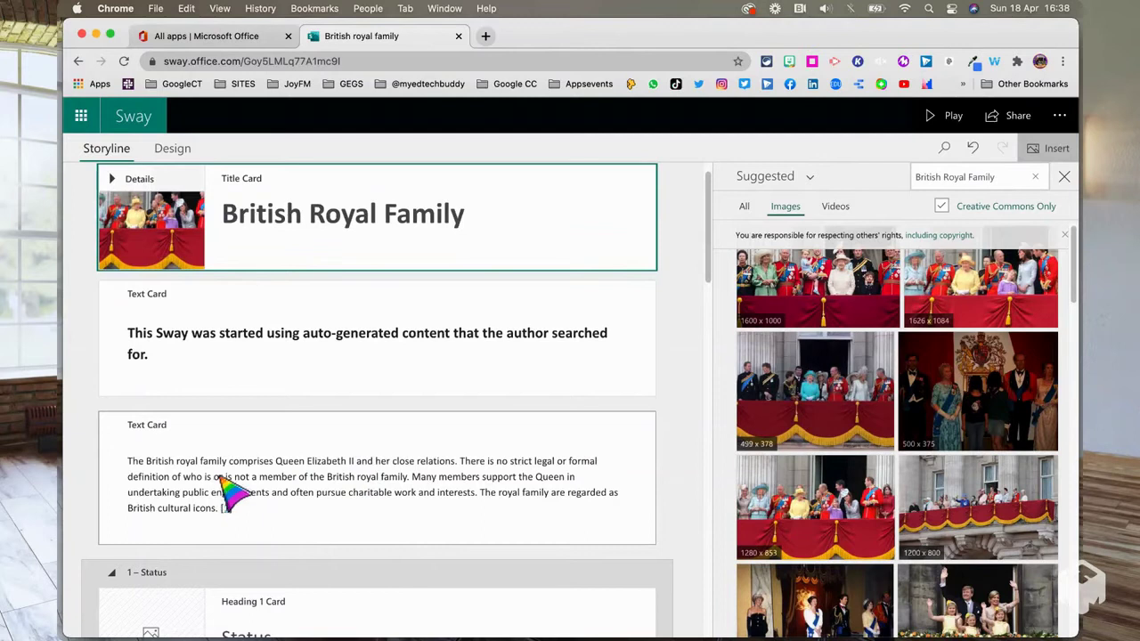
scroll(234, 492, "down", 1)
scroll(236, 481, "down", 5)
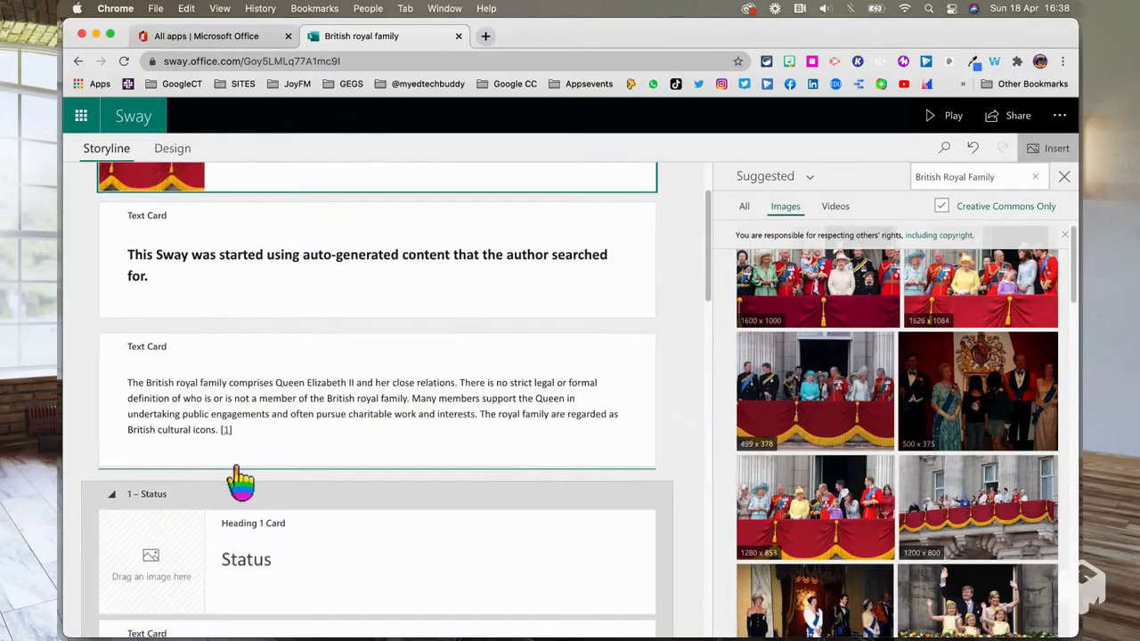
scroll(233, 486, "down", 3)
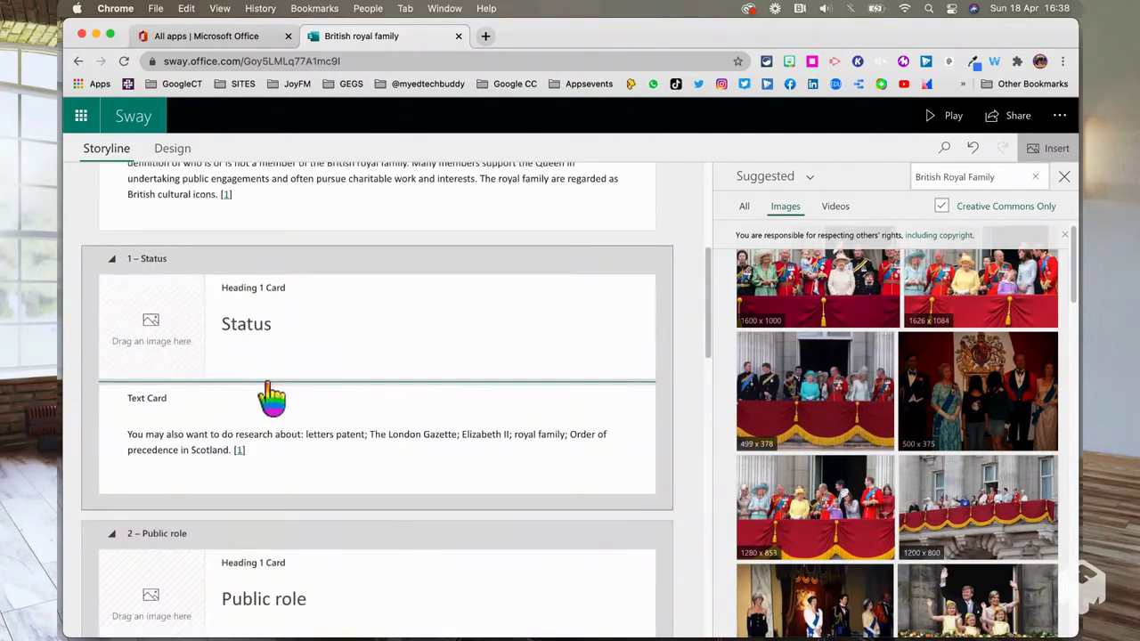
left_click(283, 305)
left_click(253, 326)
double_click(253, 326)
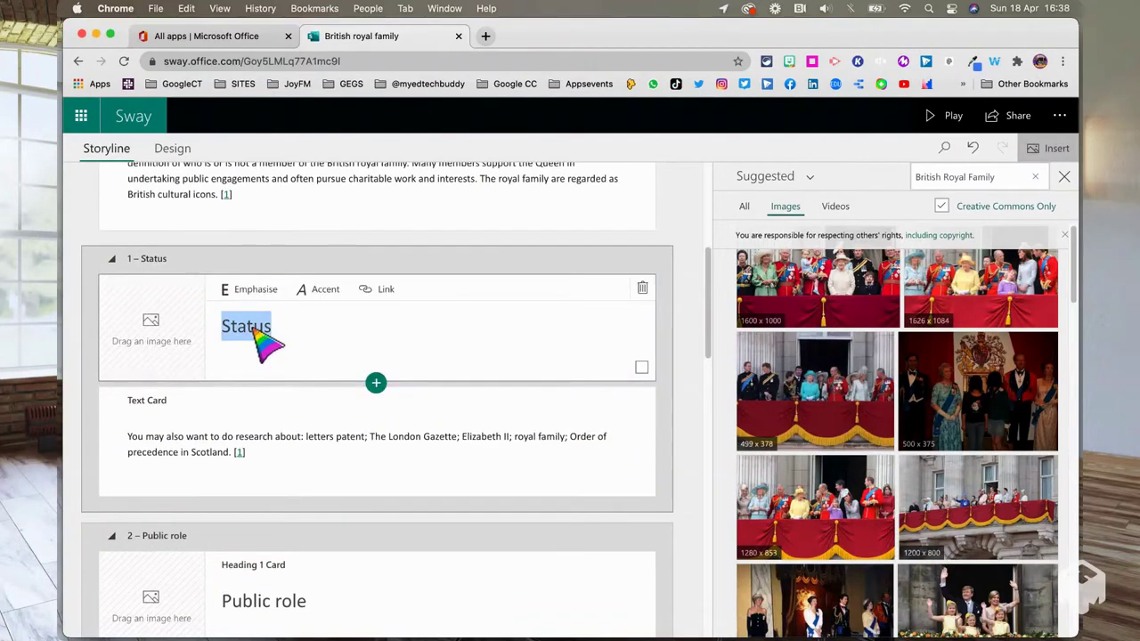
type("Queen Elizabeth II")
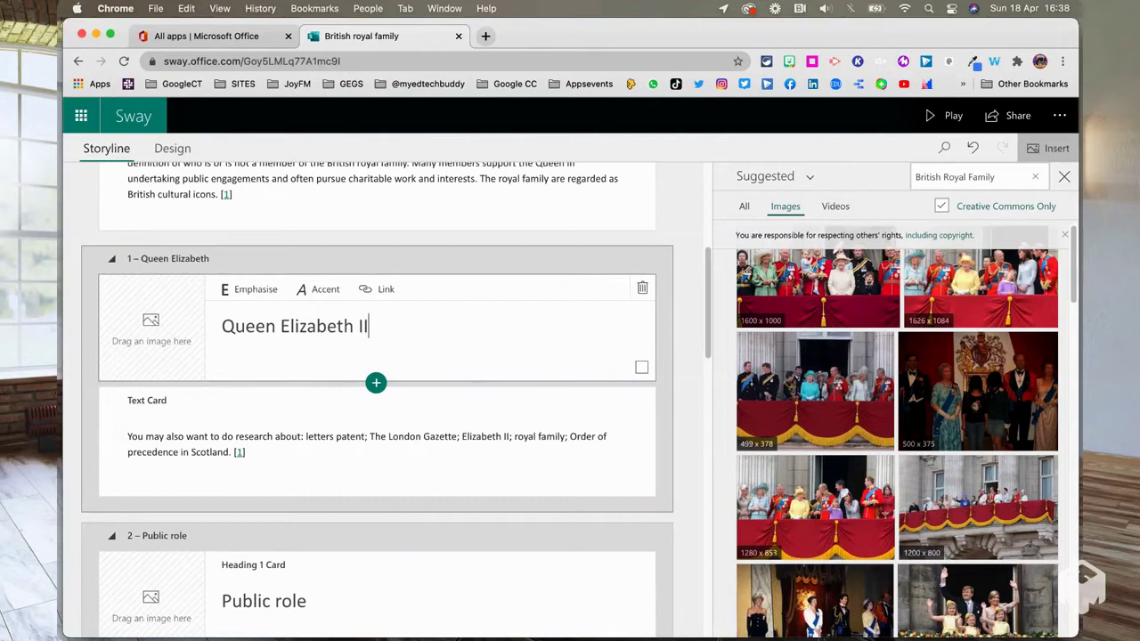
Step: Add the 1200 x 1500 red-sash portrait and the 768 x 1024 young queen photo from the Queen Elizabeth II images to the section heading
left_click(151, 349)
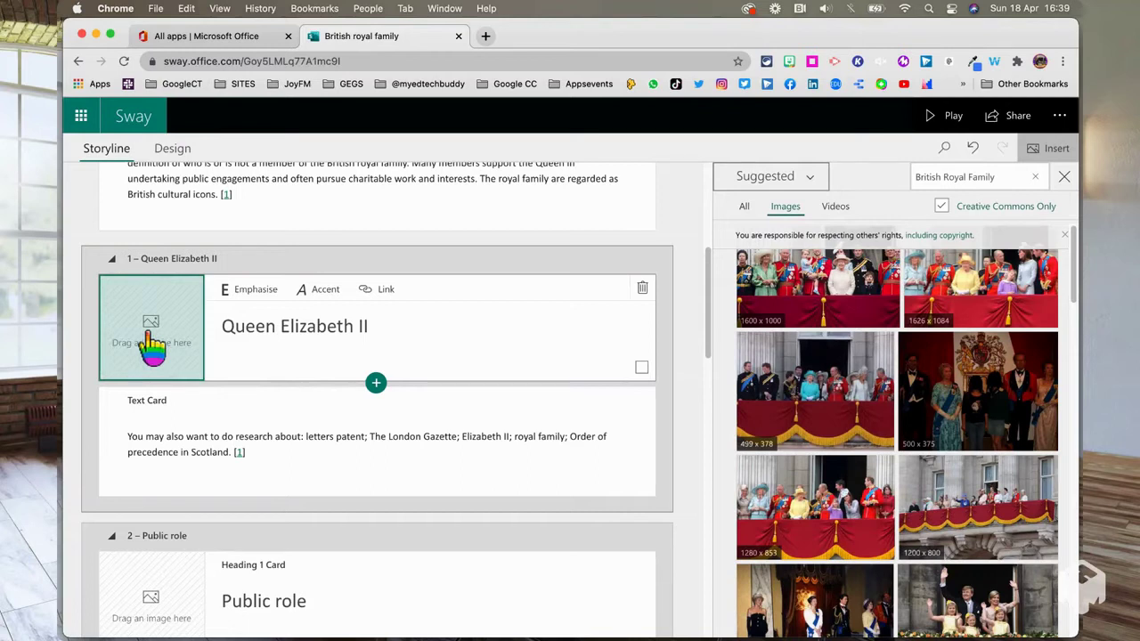
left_click(1036, 177)
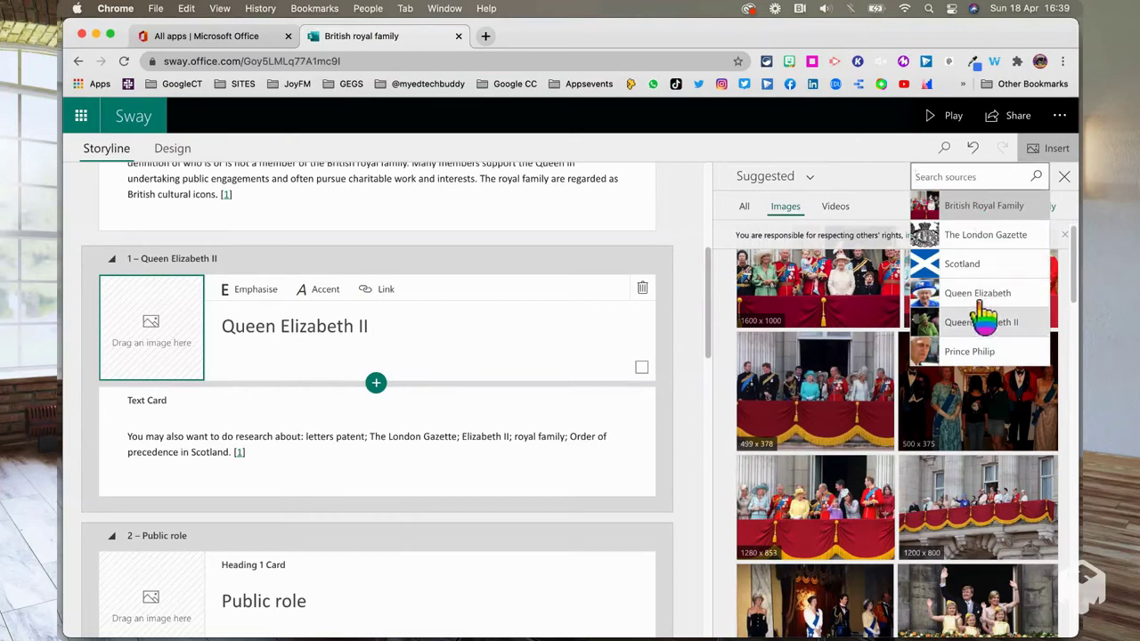
left_click(977, 324)
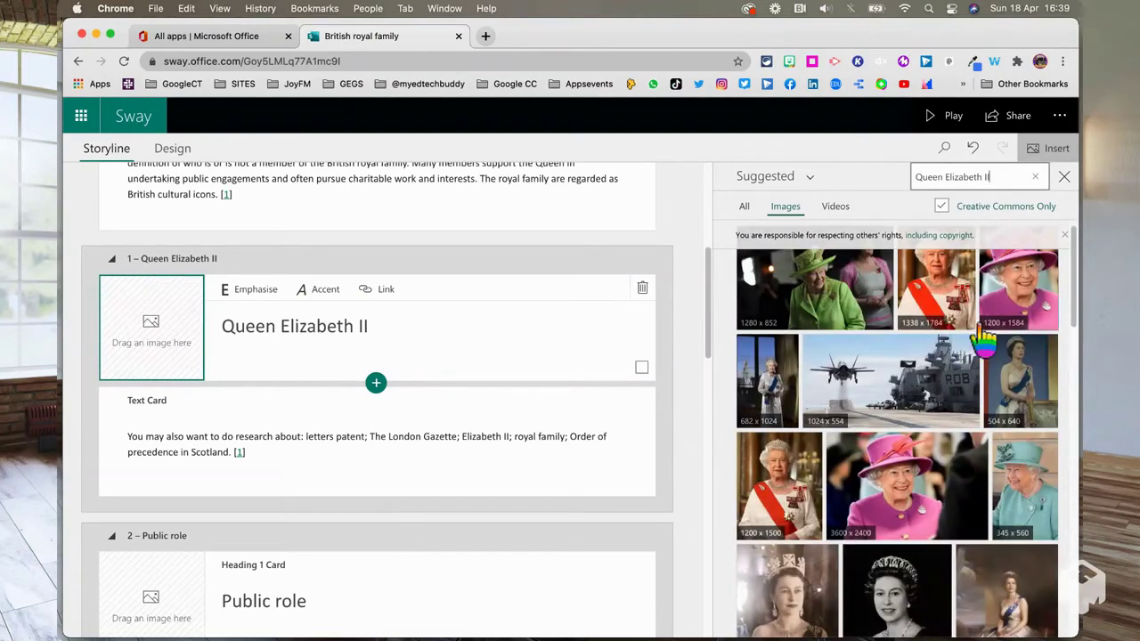
left_click(791, 492)
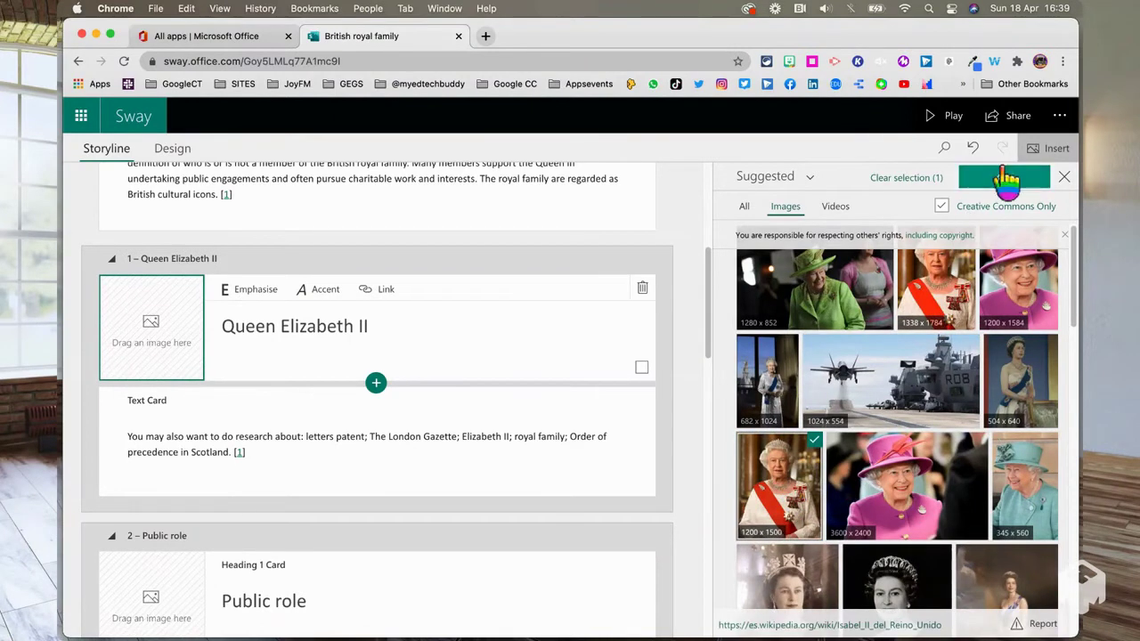
scroll(908, 521, "down", 2)
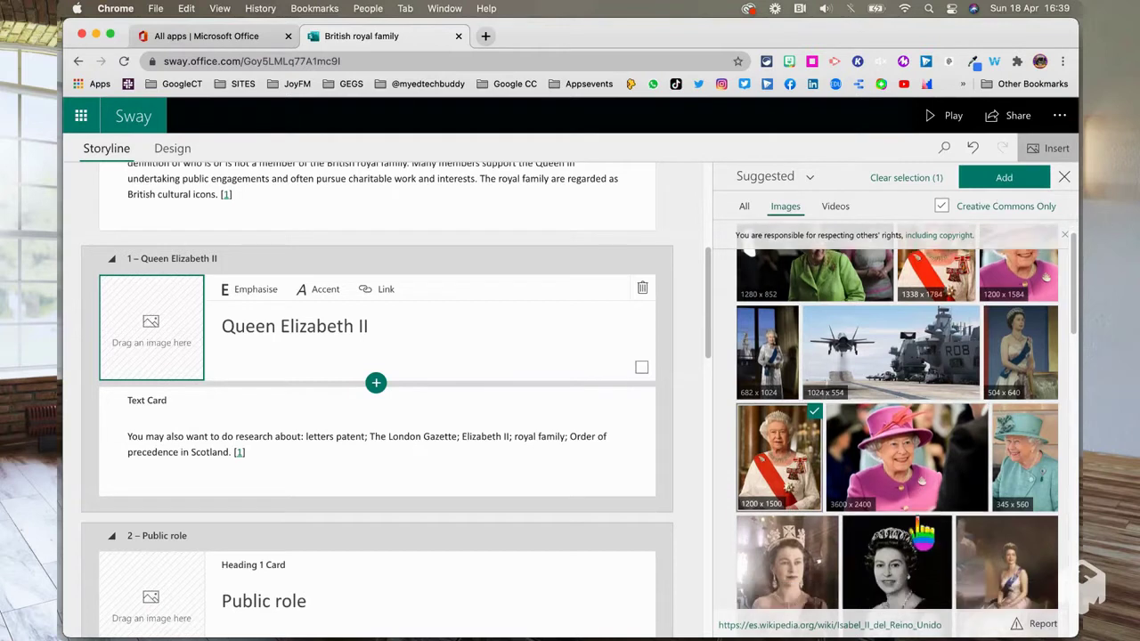
left_click(791, 538)
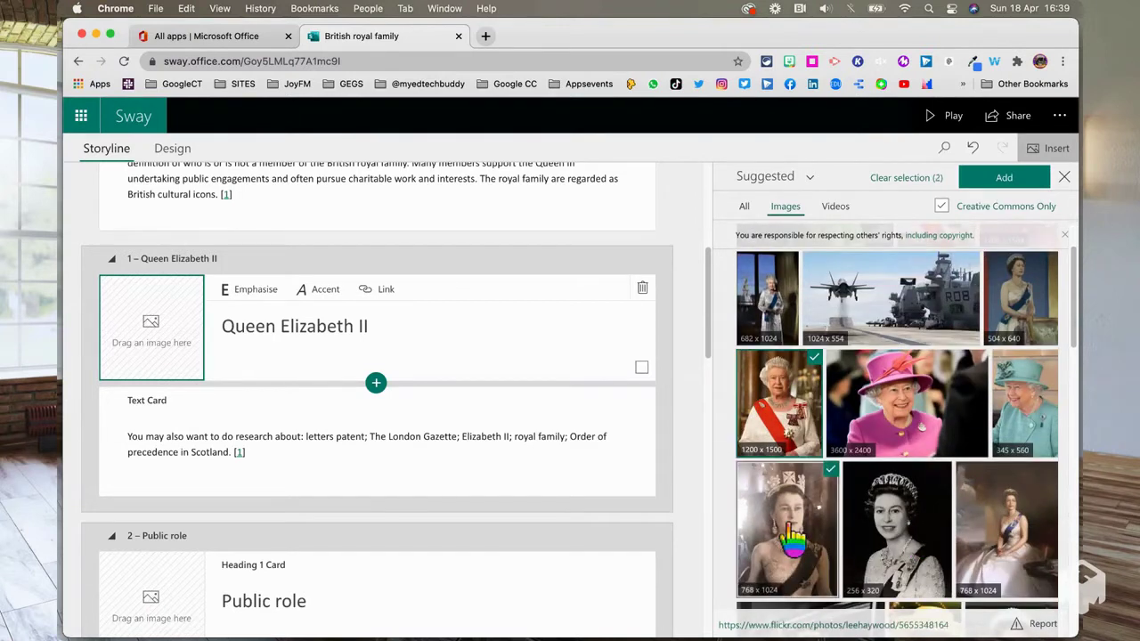
left_click(980, 177)
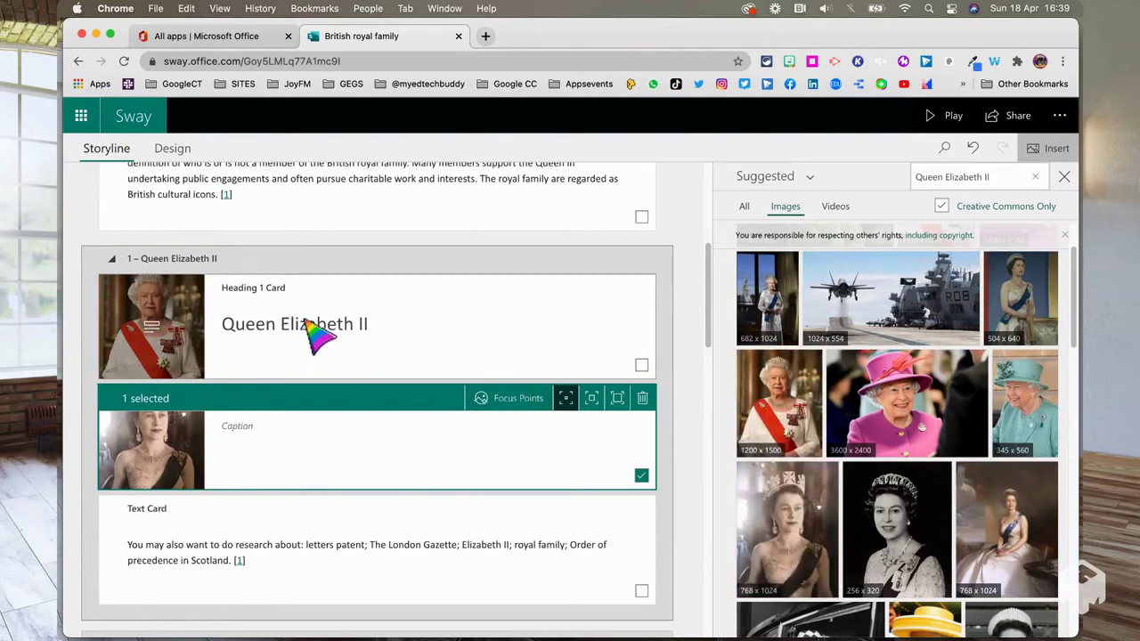
Step: Set seven focus points around the face and crown in the young queen photo
left_click(509, 399)
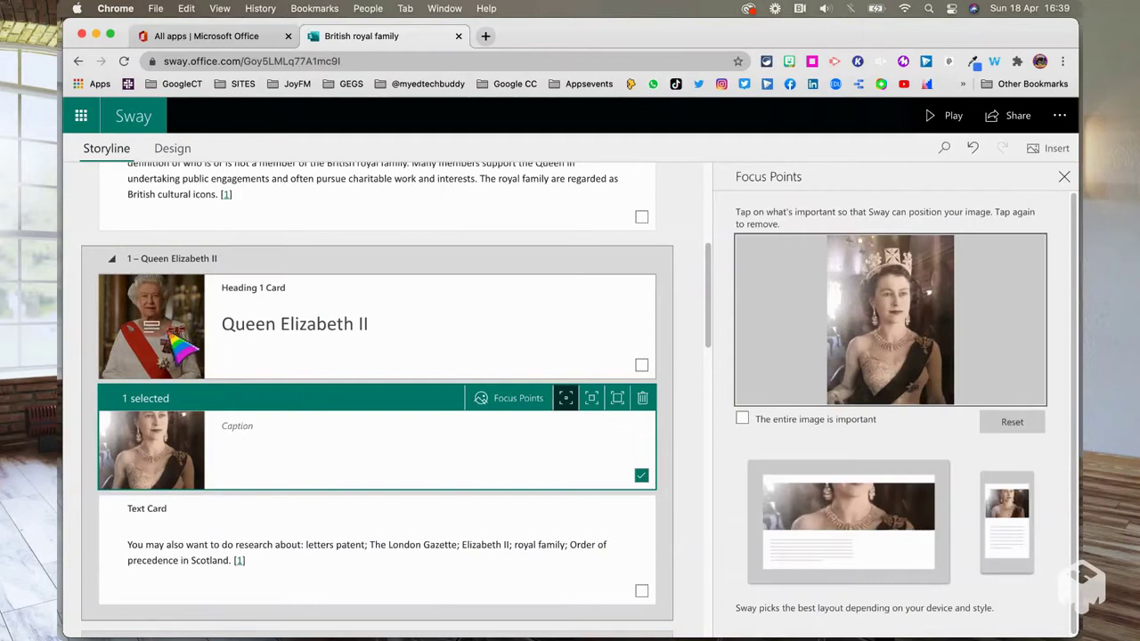
left_click(890, 329)
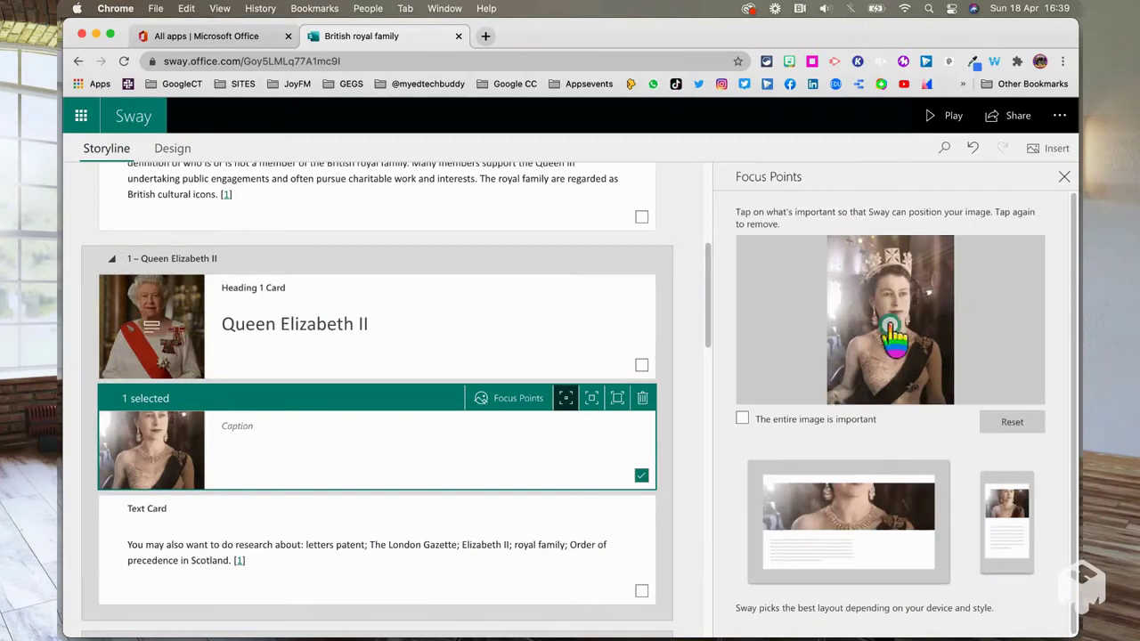
left_click(869, 296)
left_click(876, 273)
left_click(893, 263)
left_click(906, 275)
left_click(911, 294)
left_click(910, 316)
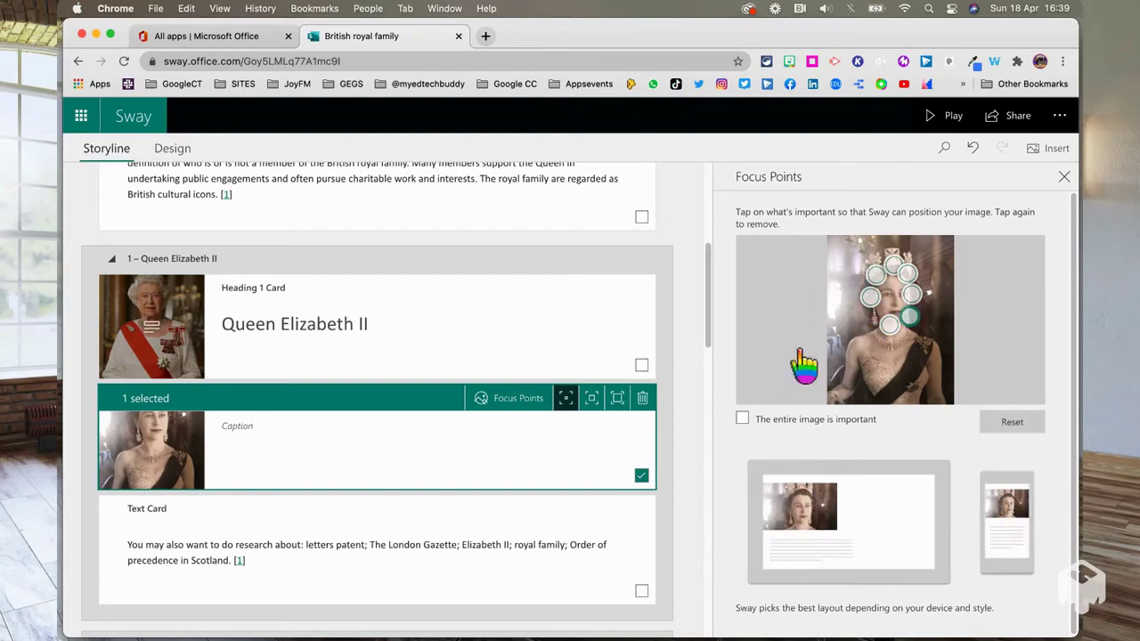
Step: Set focus points around the face and crown in the Queen Elizabeth II heading's red-sash portrait
left_click(174, 319)
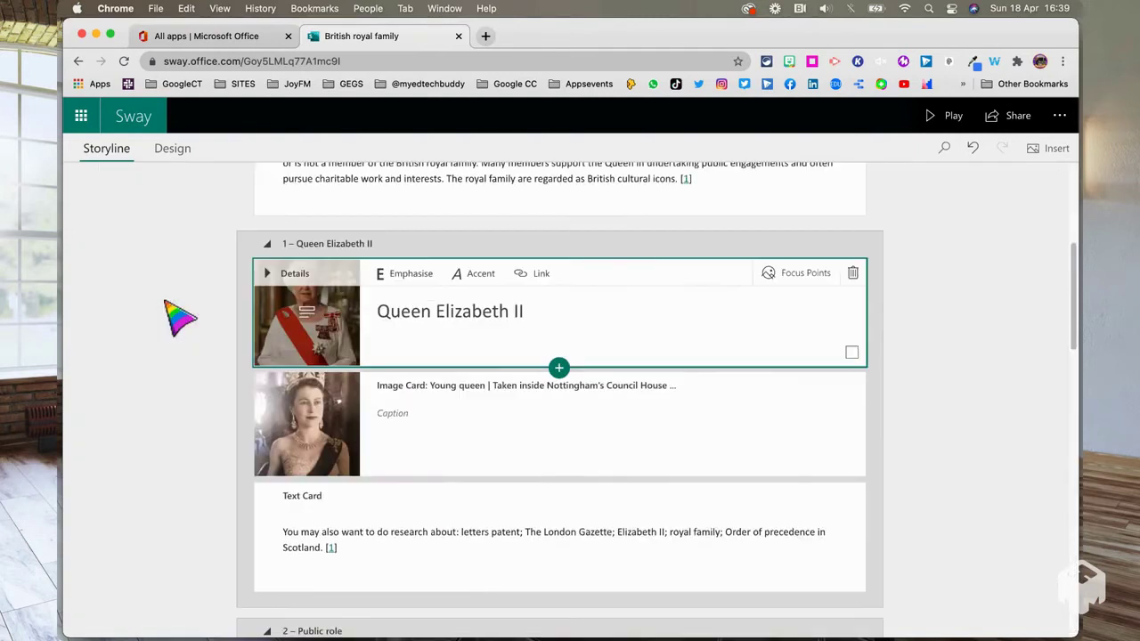
left_click(771, 275)
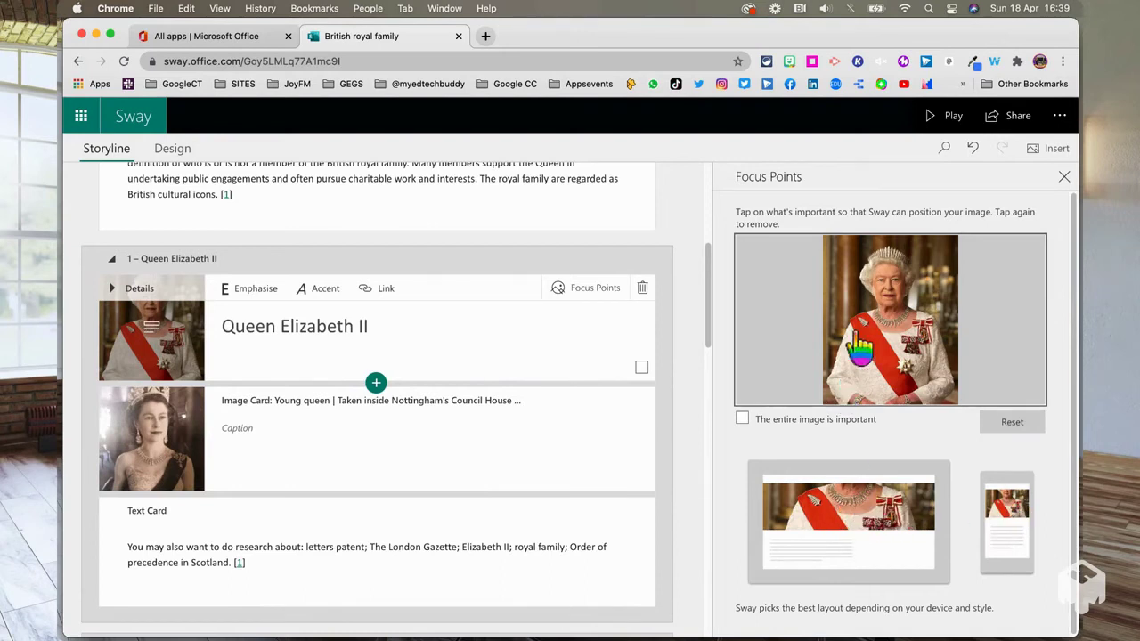
left_click(891, 250)
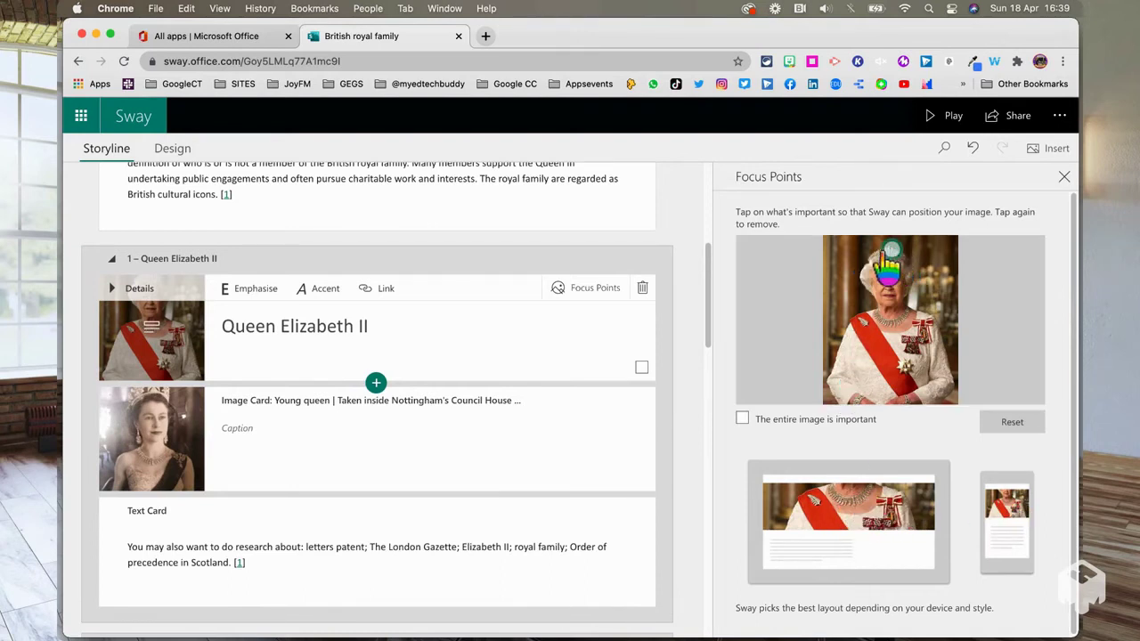
left_click(861, 270)
left_click(864, 289)
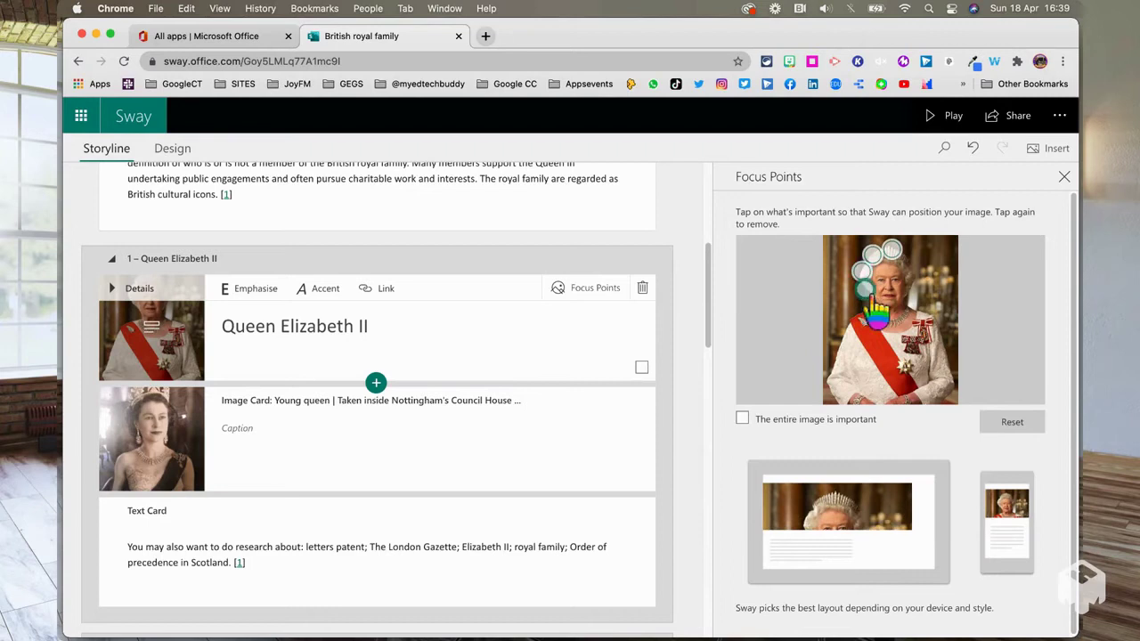
left_click(877, 304)
left_click(896, 303)
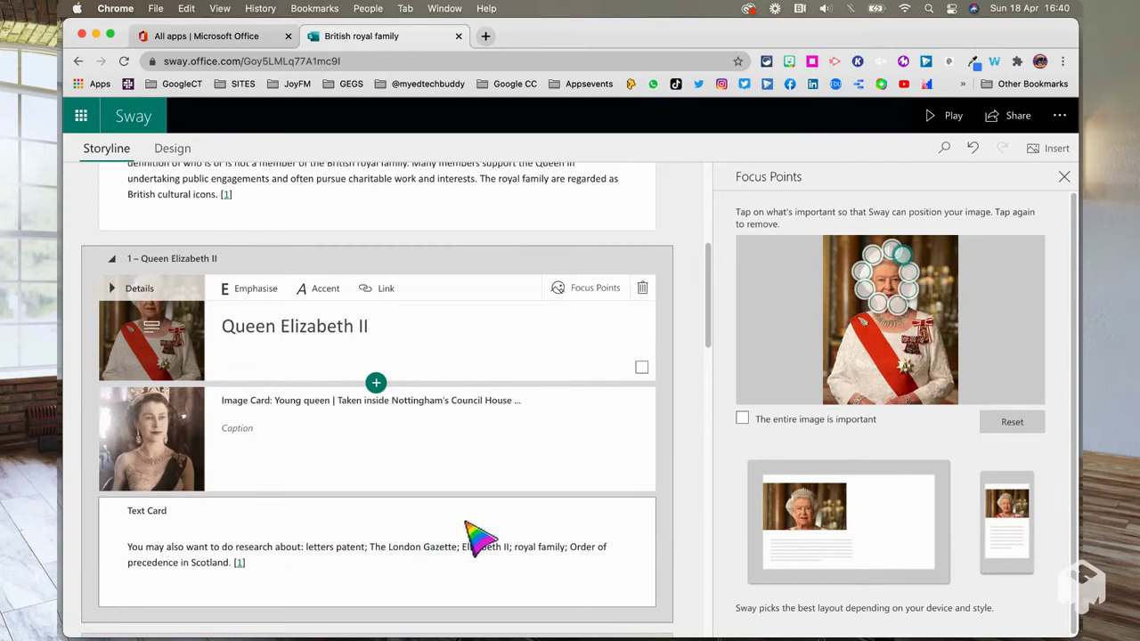
Step: Apply Emphasise and Accent formatting to the whole "Queen Elizabeth II" heading text
double_click(287, 328)
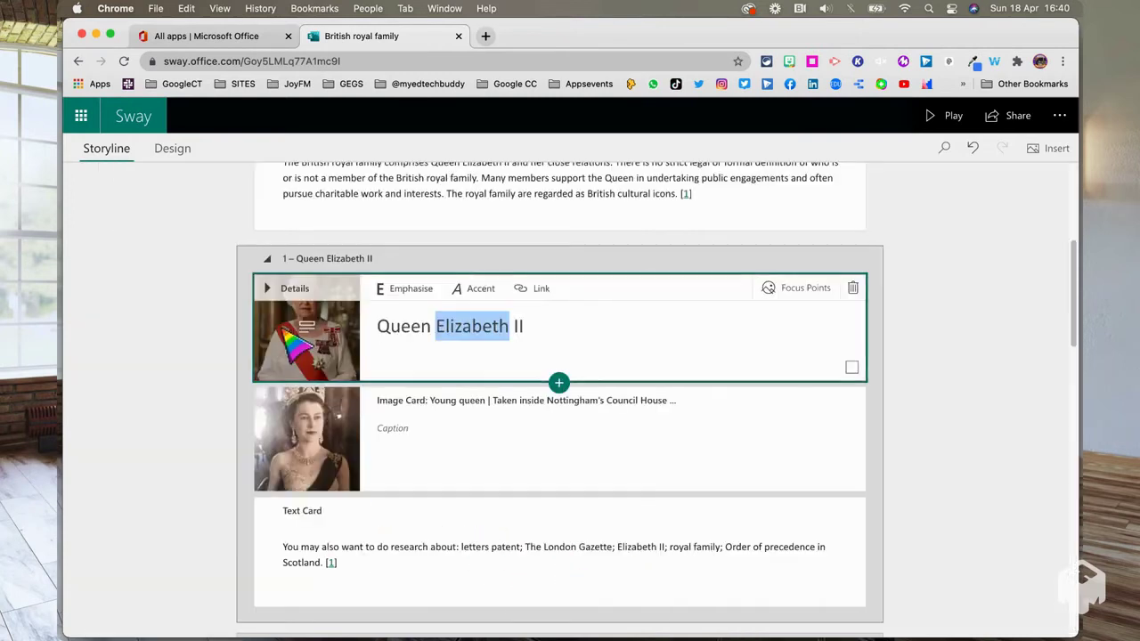
left_click(424, 324)
triple_click(422, 326)
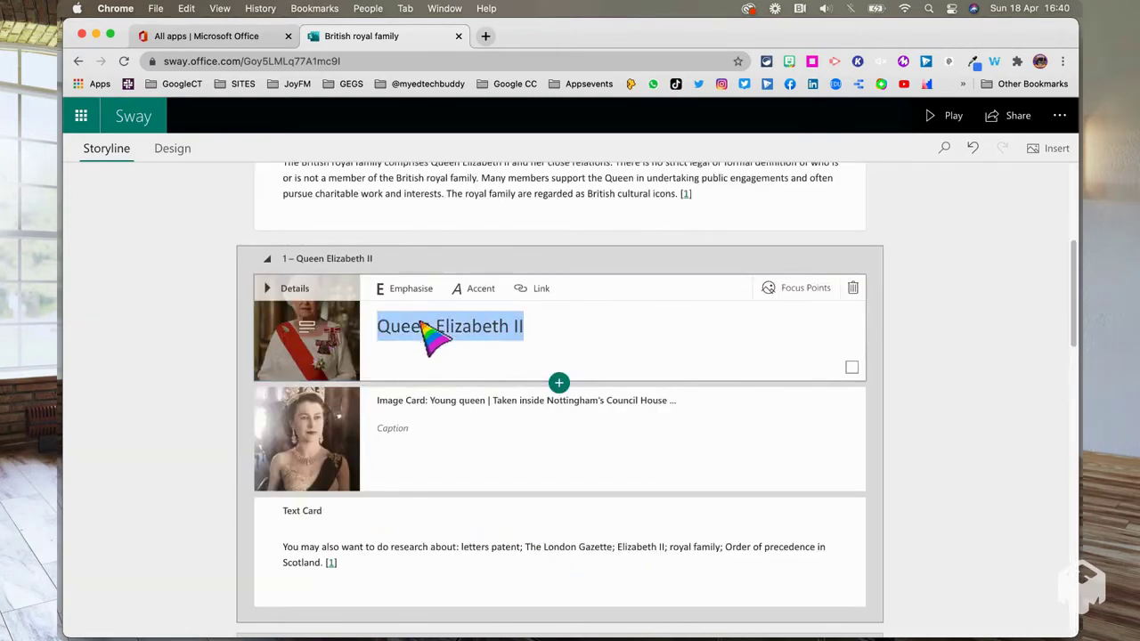
left_click(402, 289)
left_click(479, 291)
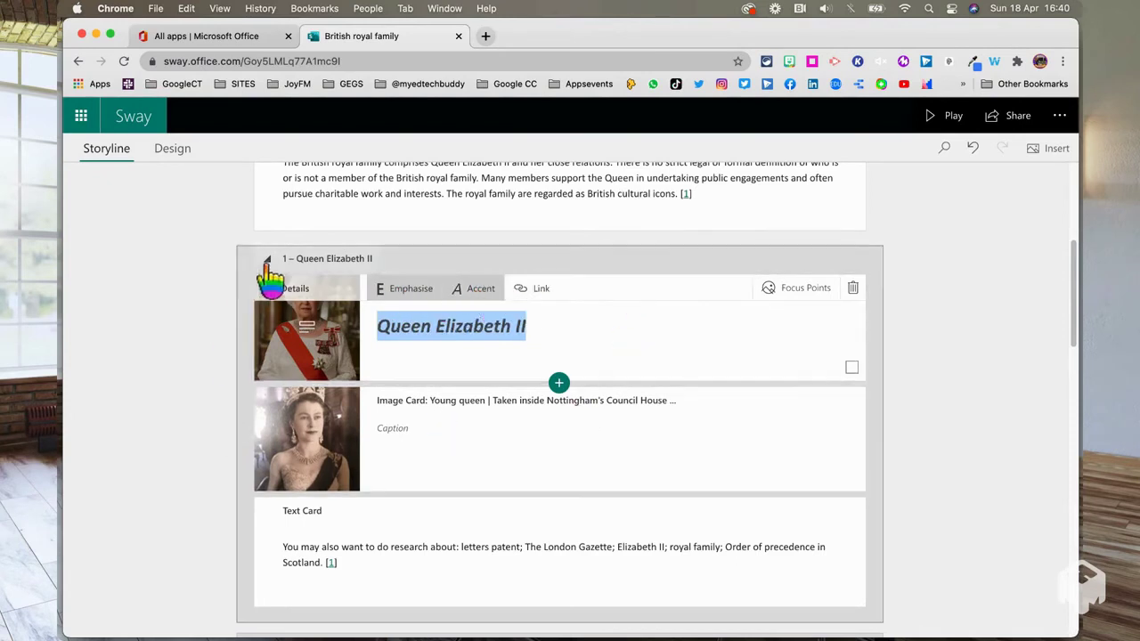
left_click(900, 367)
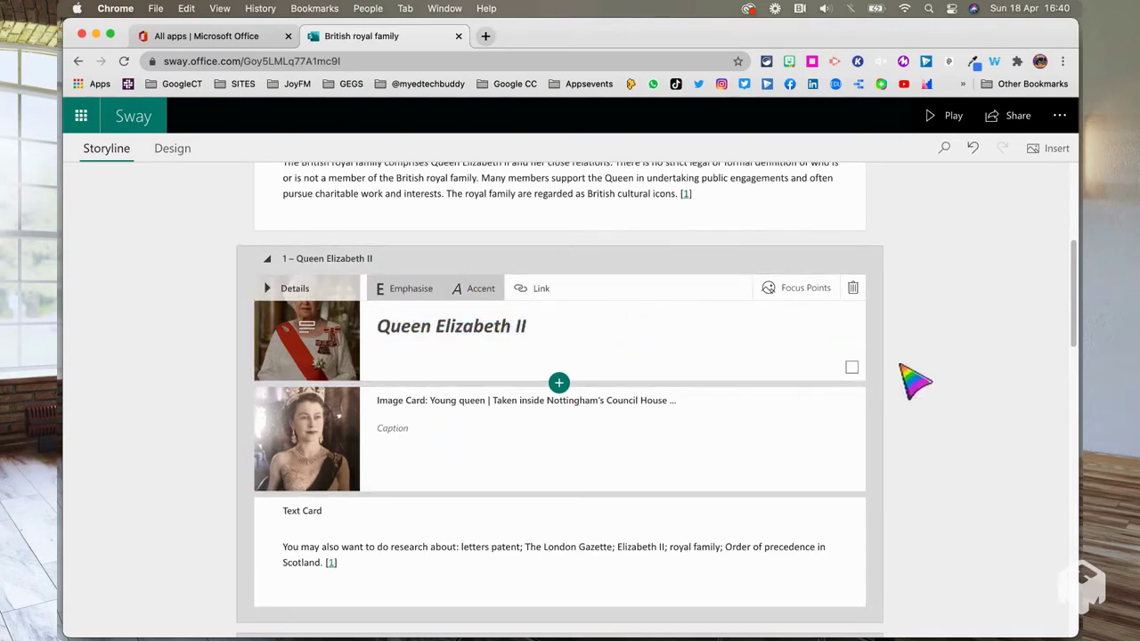
left_click(851, 367)
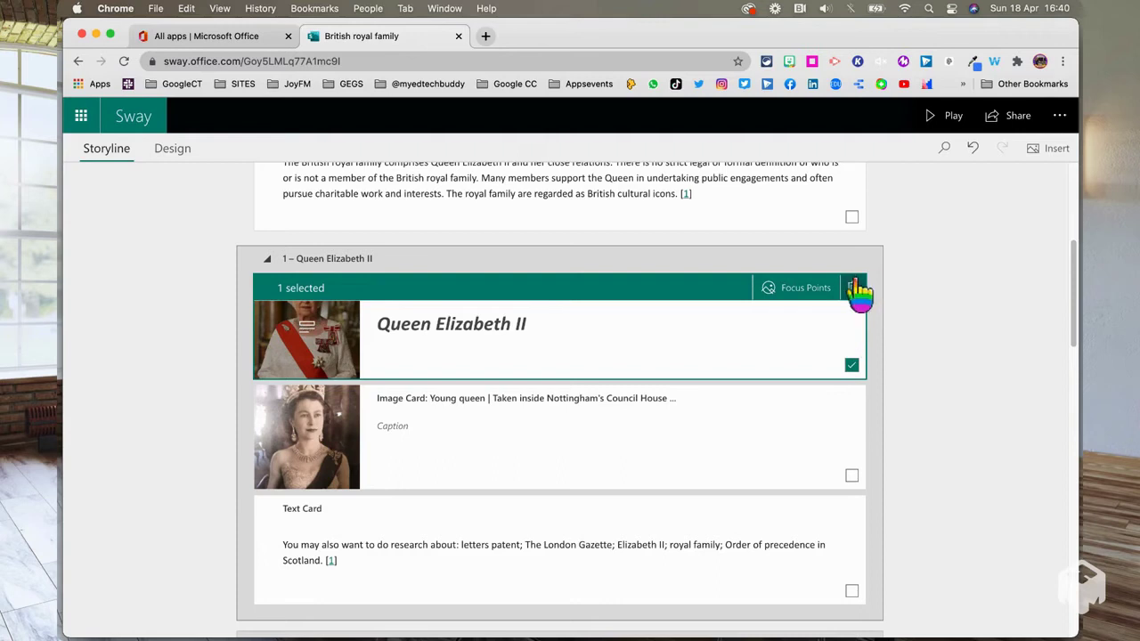
left_click(880, 337)
scroll(810, 378, "down", 4)
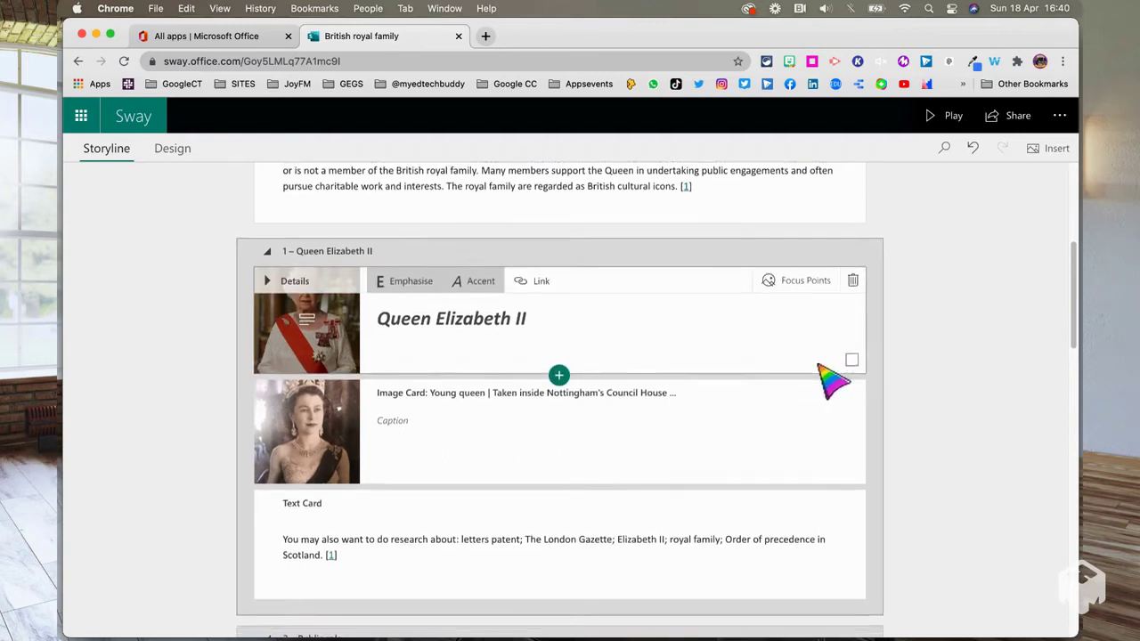
scroll(504, 475, "down", 3)
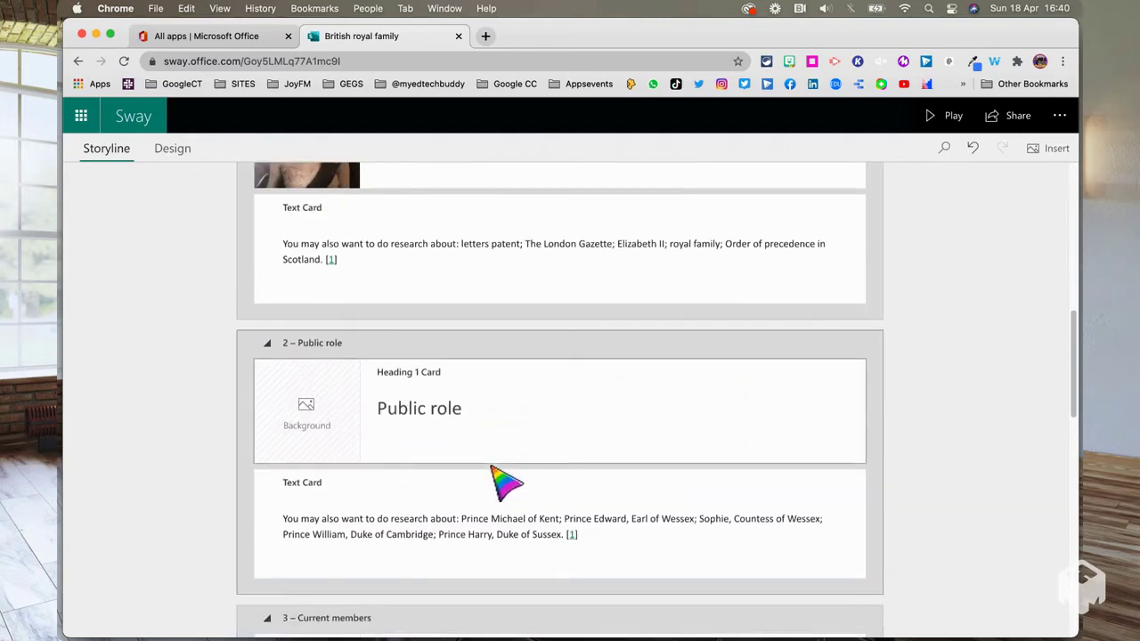
scroll(481, 459, "up", 2)
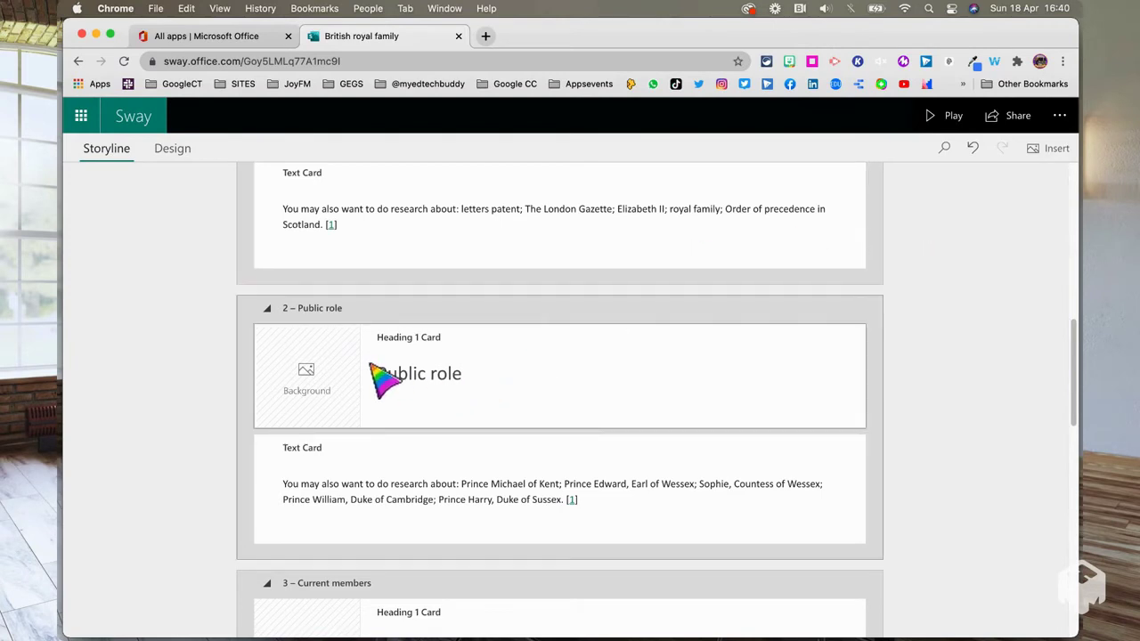
Step: Add the 3:37 "Prince Philip Laid to Rest" video from the suggested Queen Elizabeth II videos to the storyline
left_click(1055, 150)
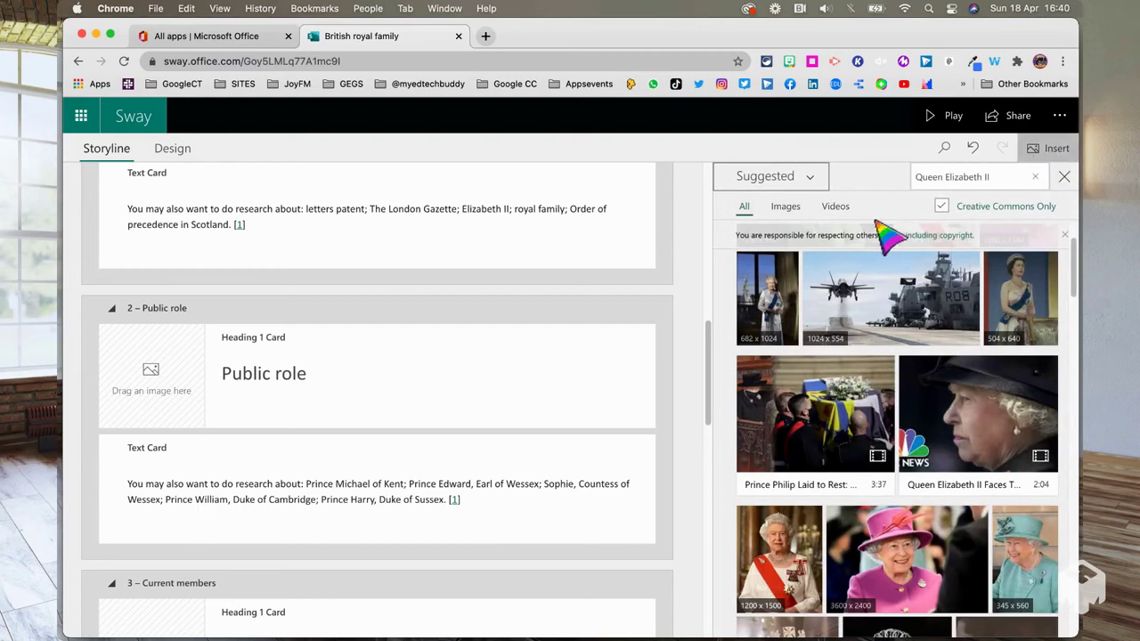
left_click(787, 212)
left_click(837, 209)
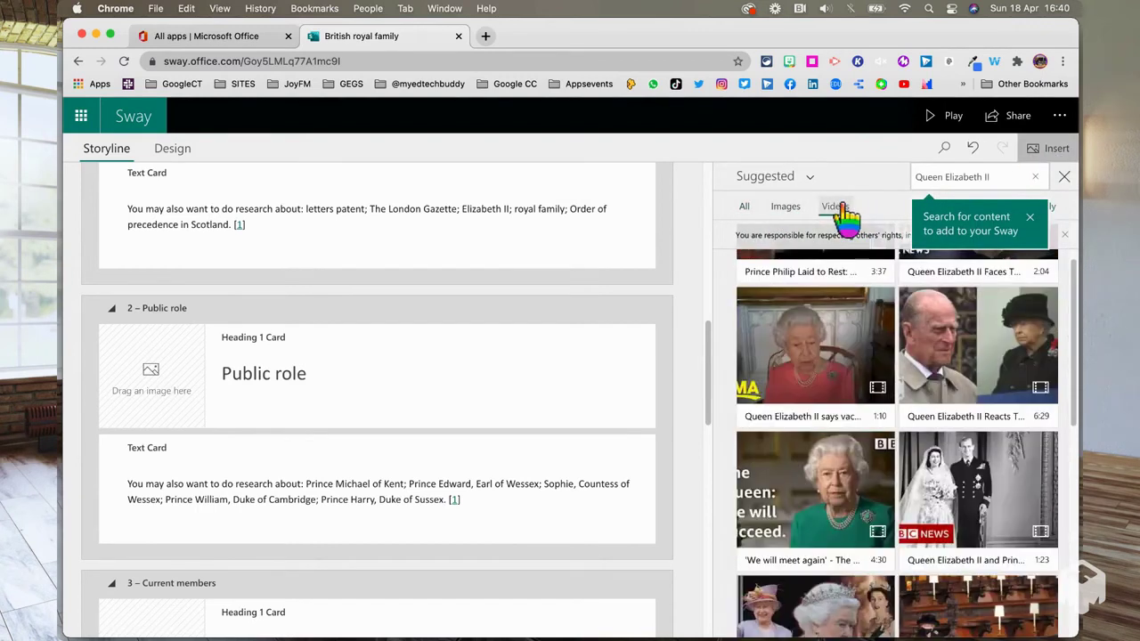
scroll(864, 259, "up", 1)
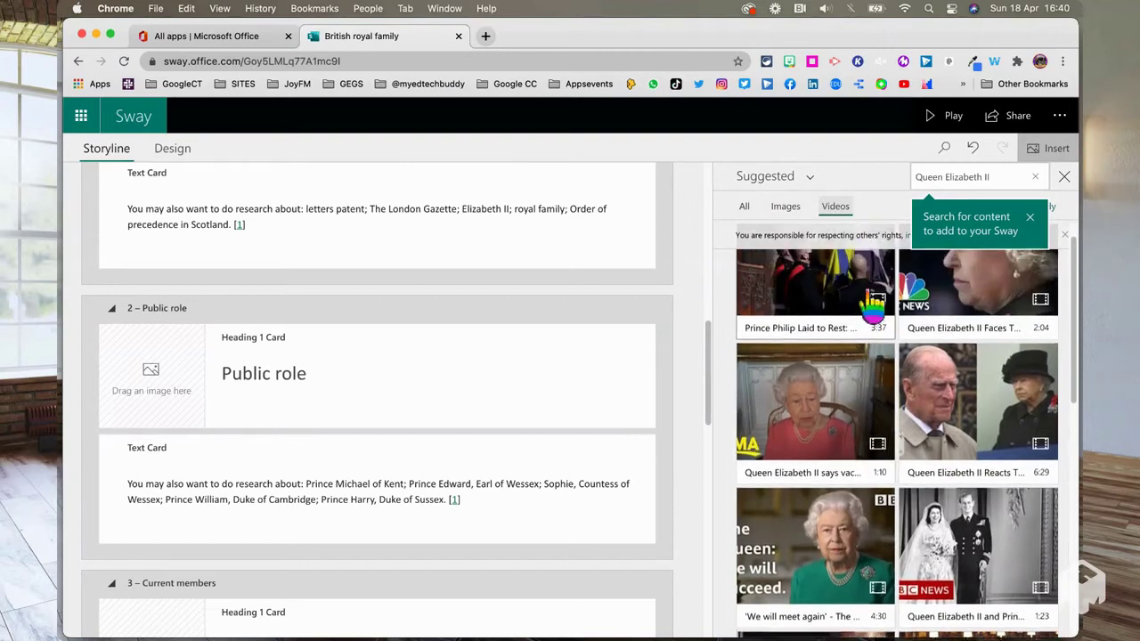
scroll(871, 304, "up", 1)
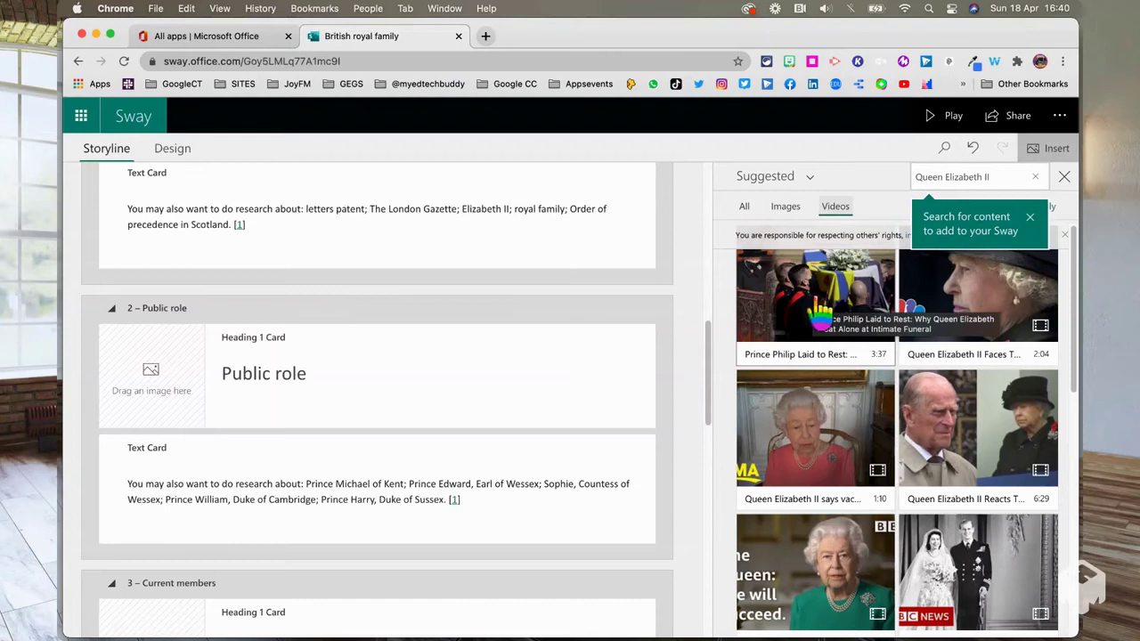
scroll(470, 407, "down", 3)
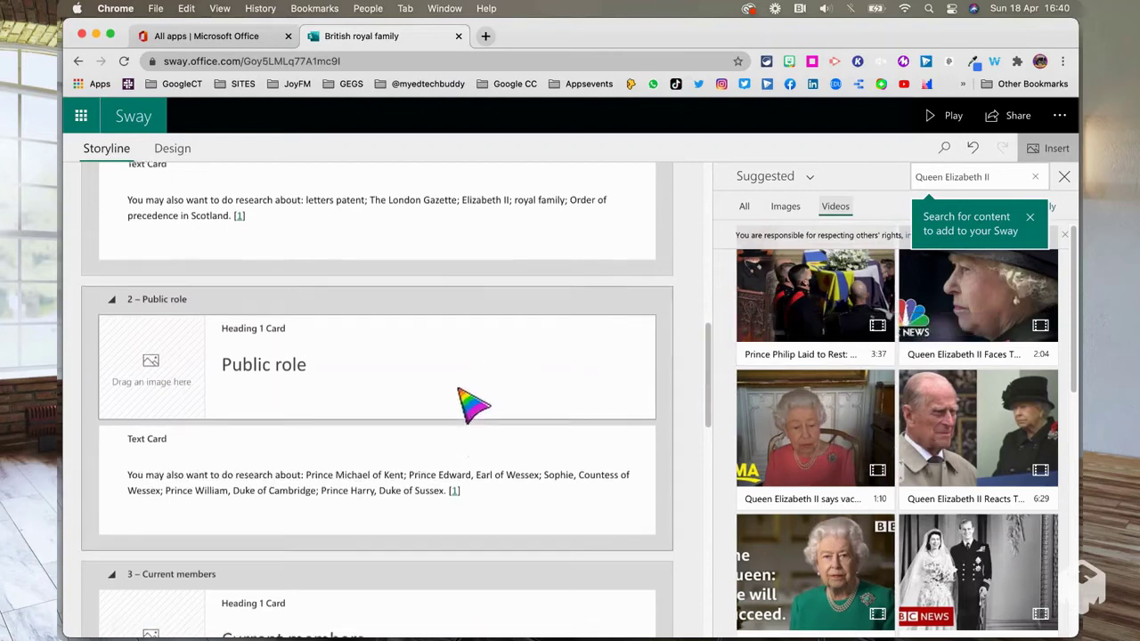
scroll(463, 422, "down", 3)
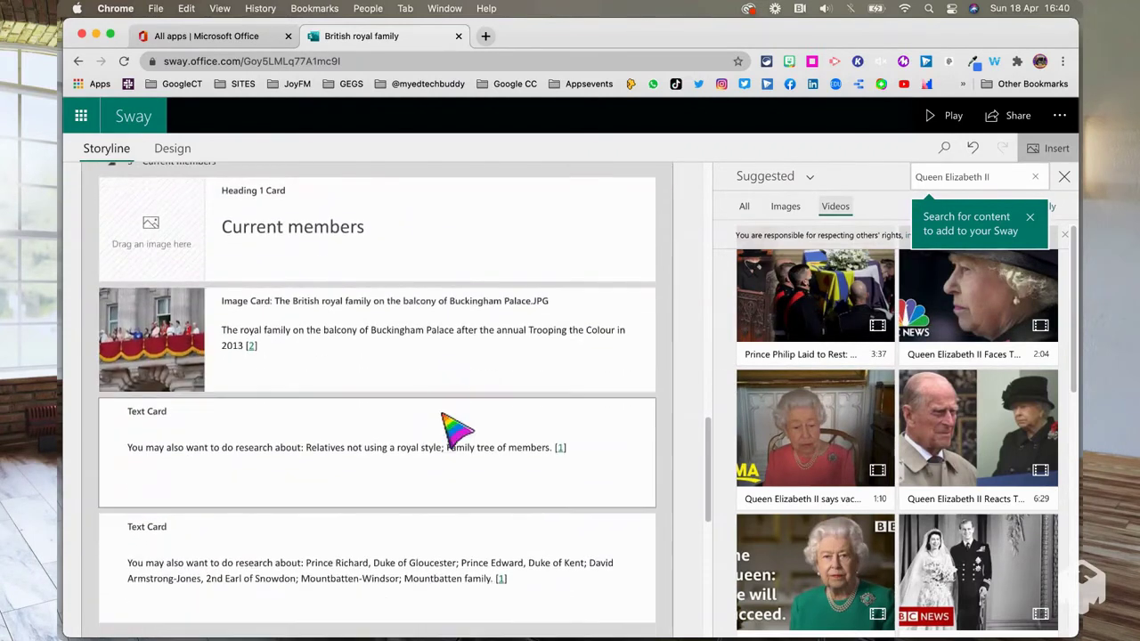
left_click(828, 307)
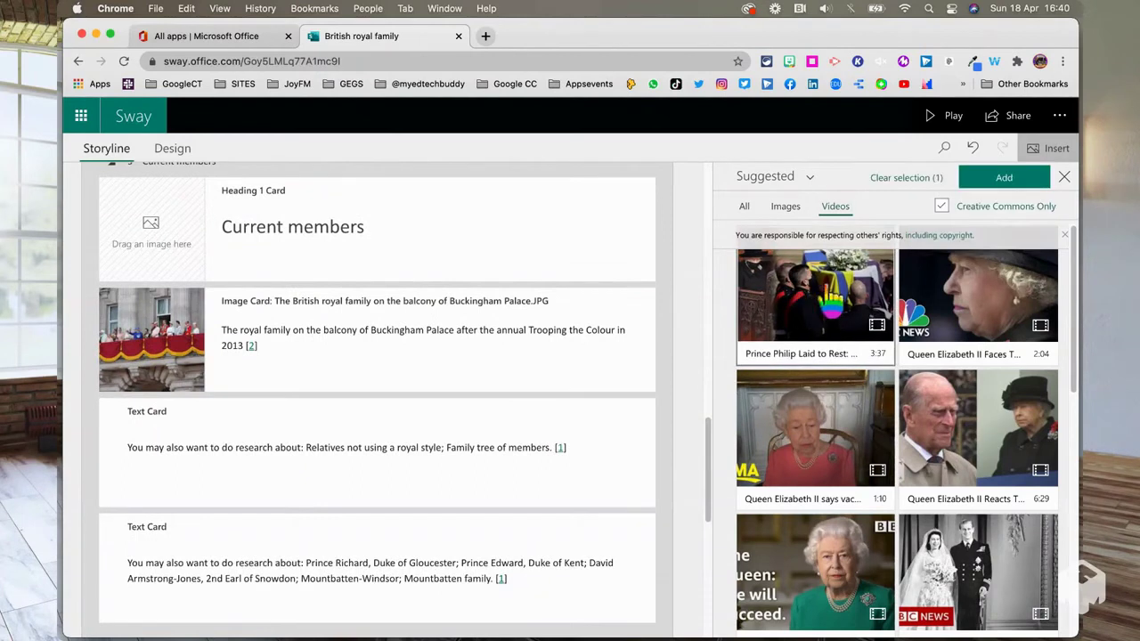
left_click(1003, 177)
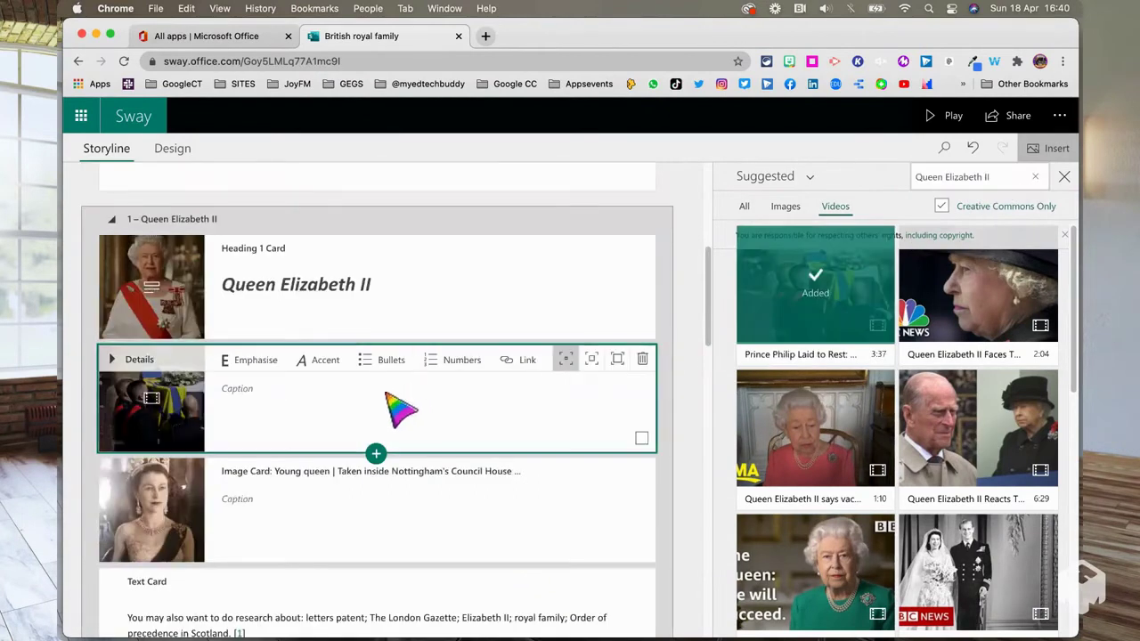
Step: Move the Prince Philip video card into the Current members section, grouping it with the Buckingham Palace balcony image card
left_click(303, 407)
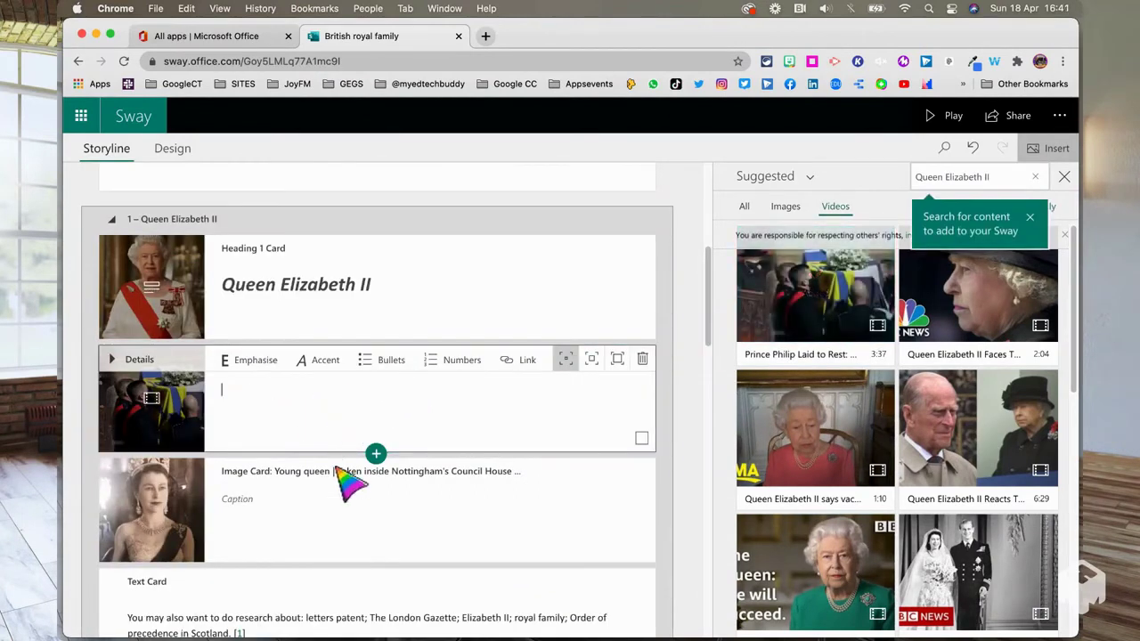
left_click(307, 356)
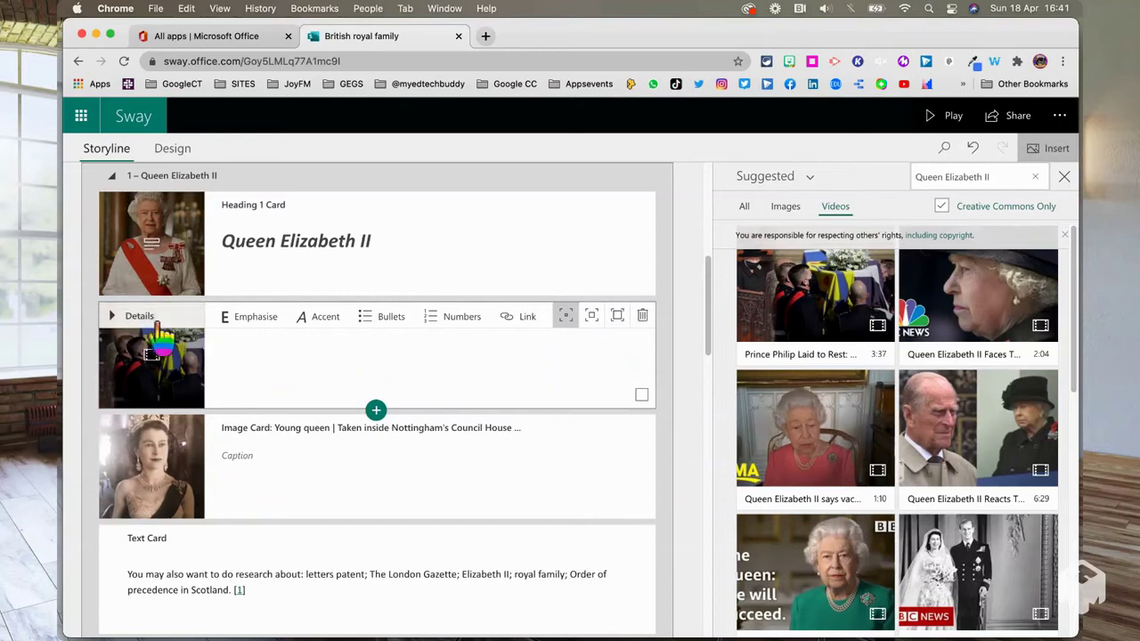
left_click_drag(159, 337, 300, 227)
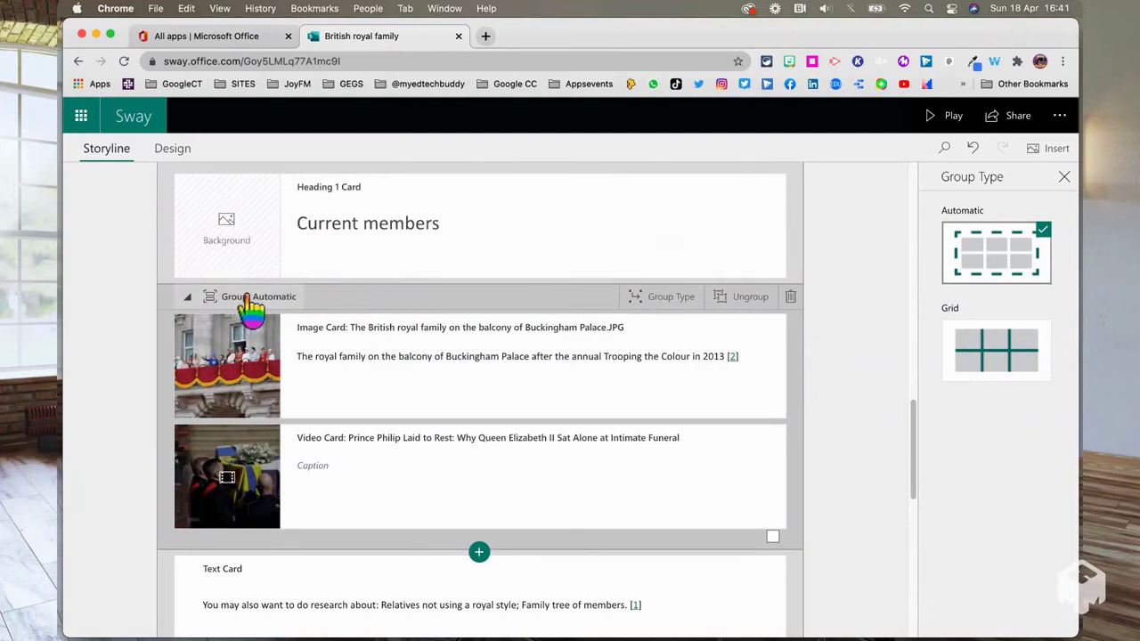
Step: Change the group type of the balcony image and Prince Philip video cards to Grid
left_click(663, 299)
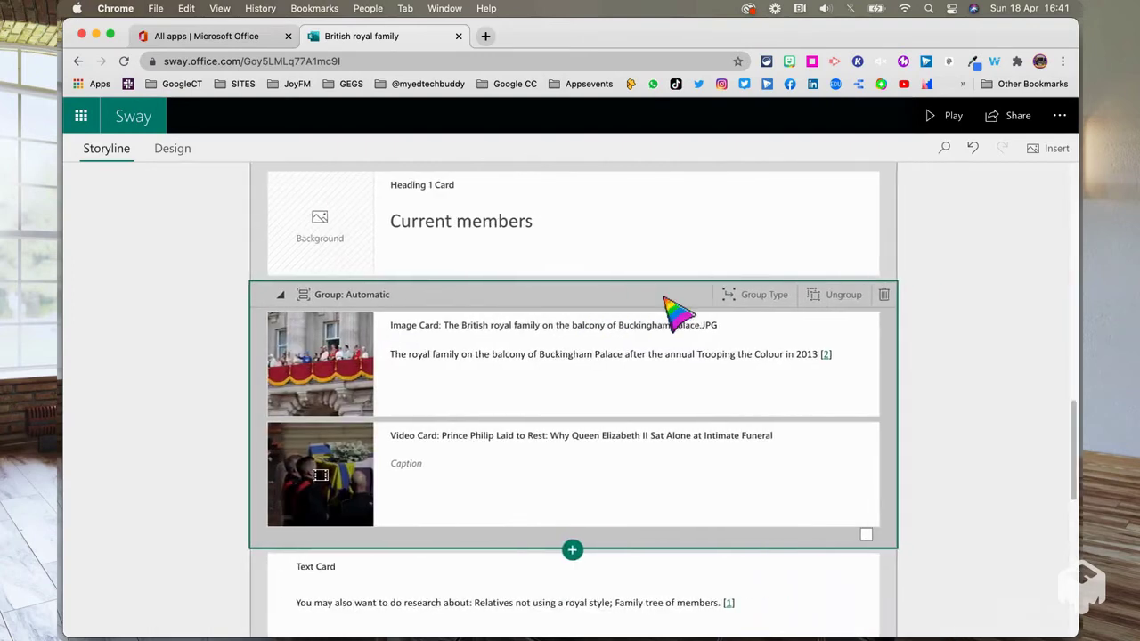
left_click(721, 299)
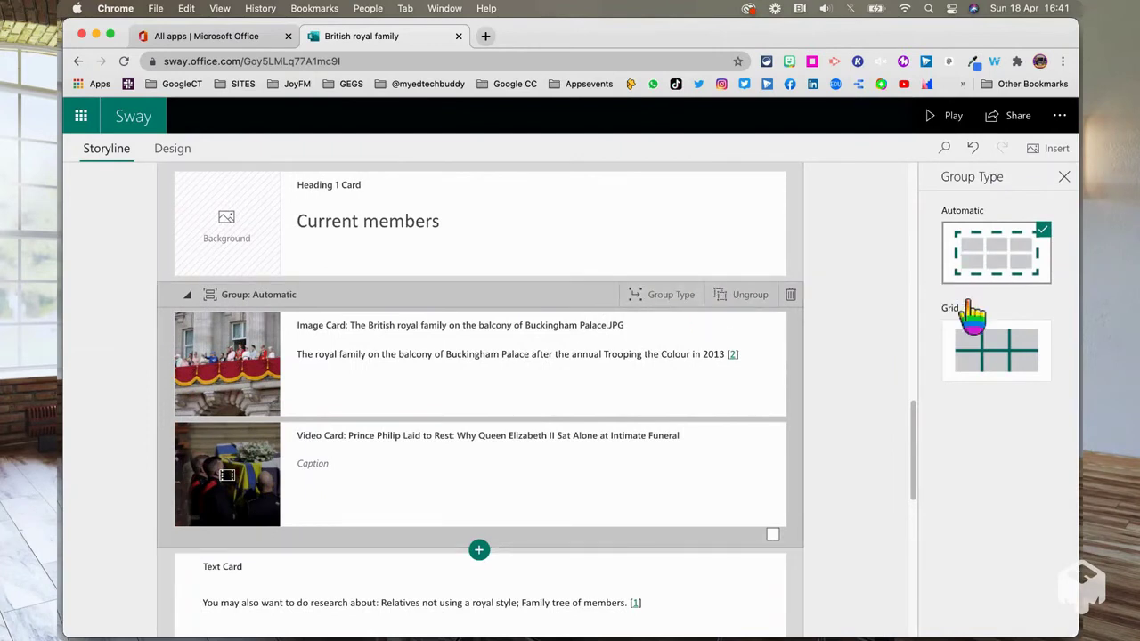
left_click(984, 352)
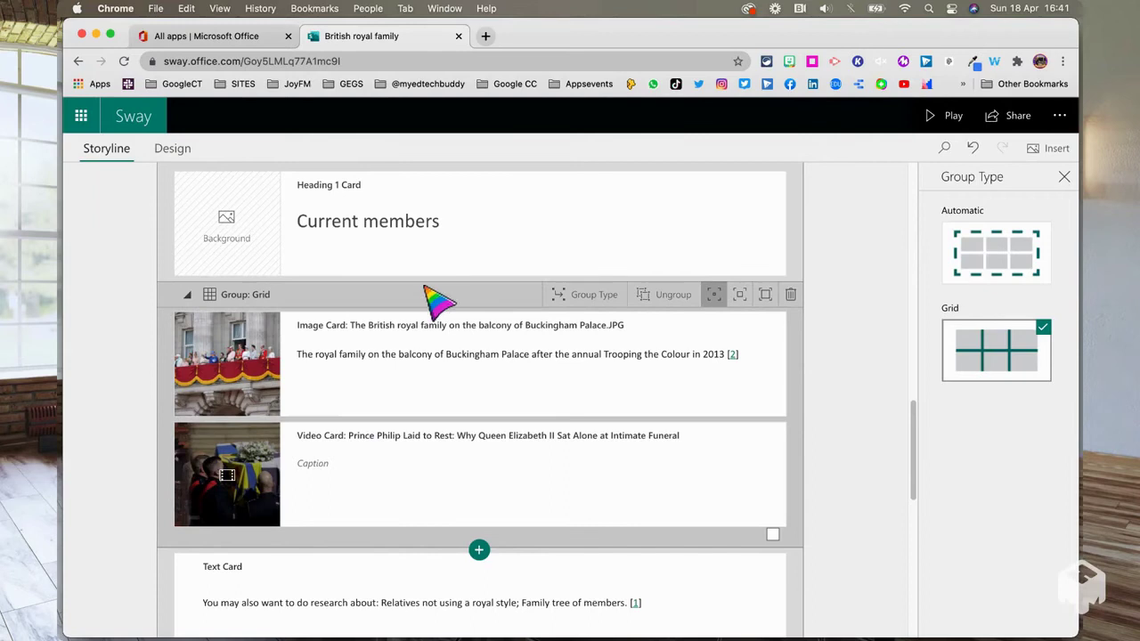
Step: Insert a stack group below the grid group and start adding image content to it
scroll(456, 468, "down", 1)
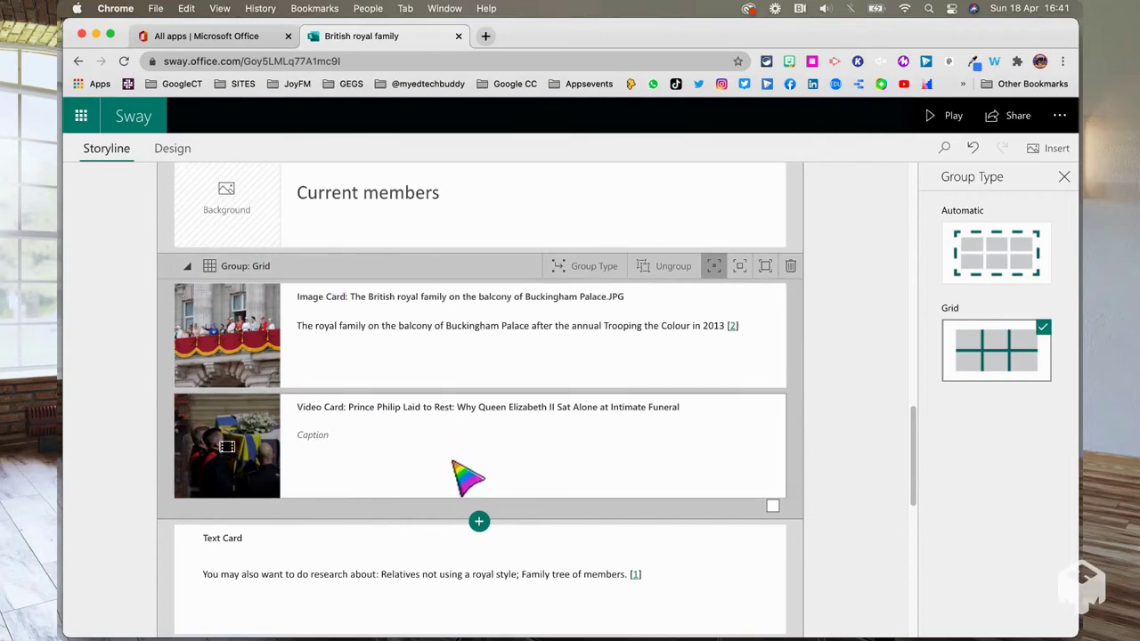
left_click(479, 522)
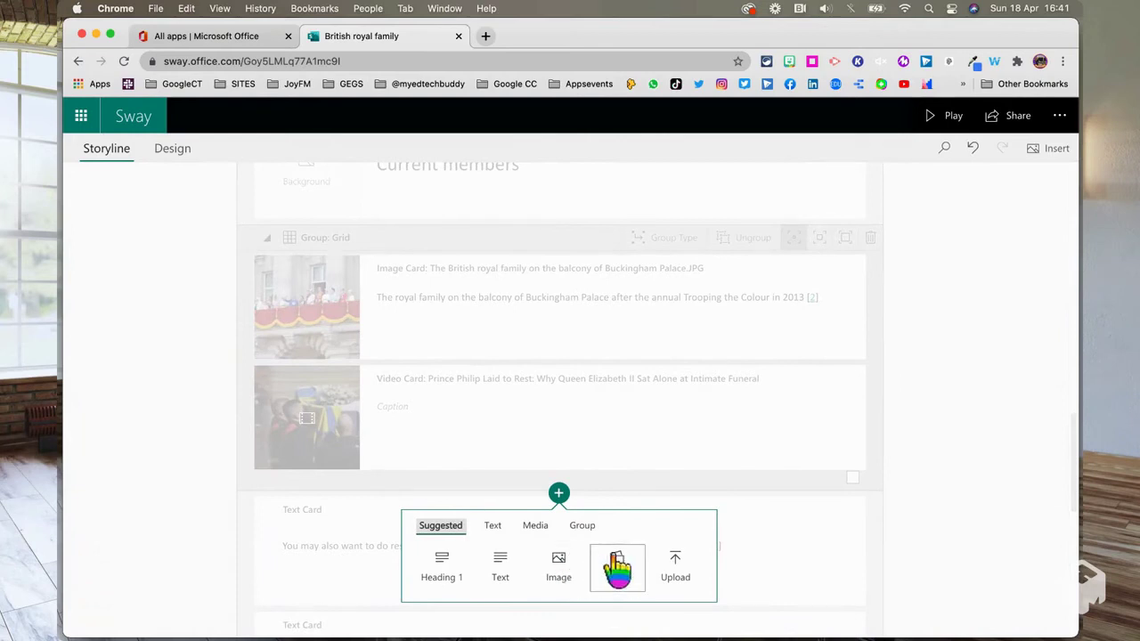
left_click(616, 566)
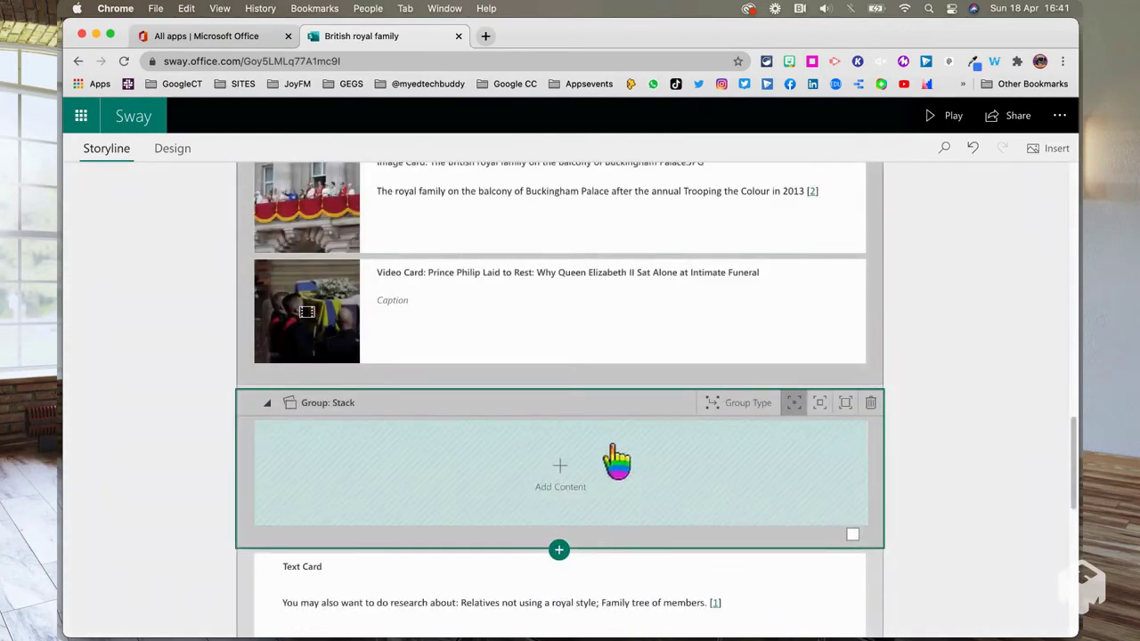
left_click(579, 479)
left_click(568, 485)
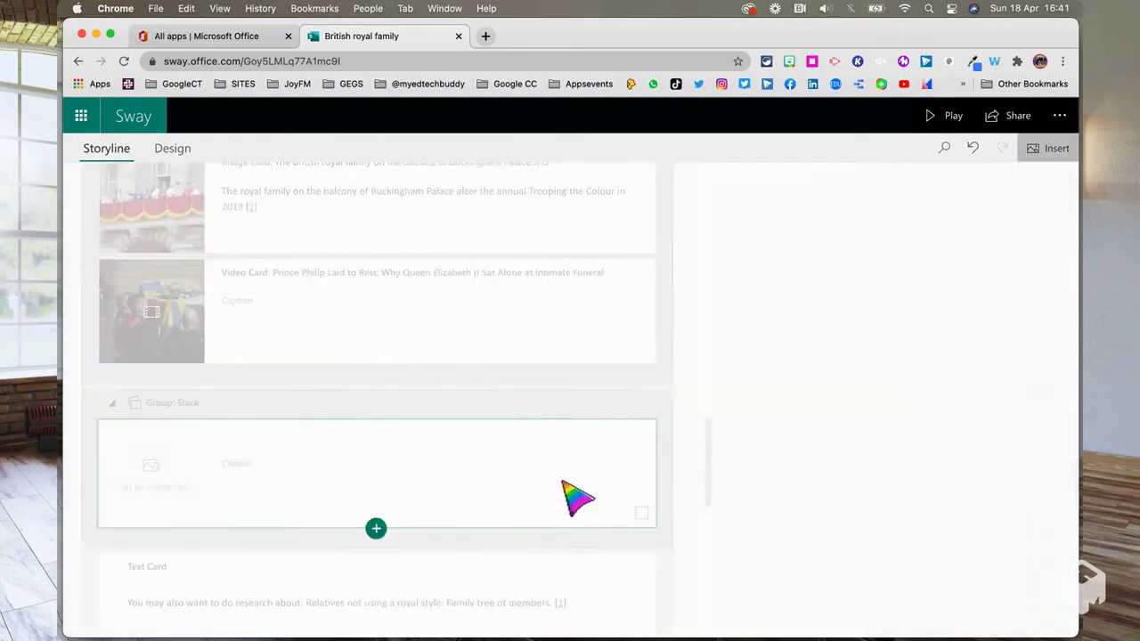
Step: Search the suggested images for "Prince Charles" and add the 1073 x 1471 portrait to the stack's image card
double_click(987, 177)
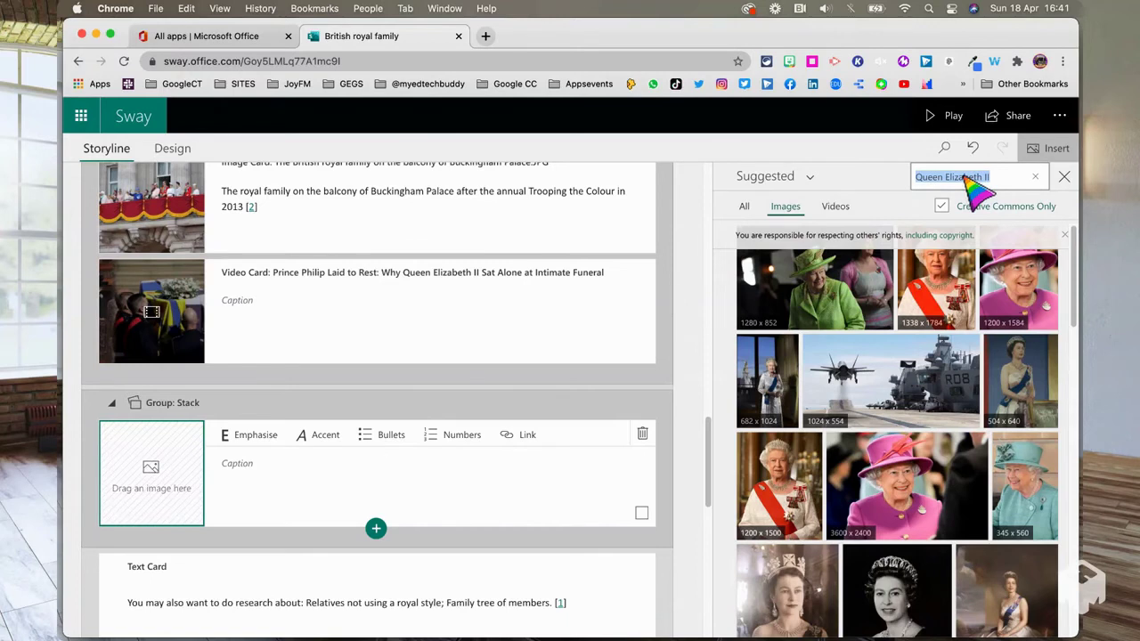
type("Prince")
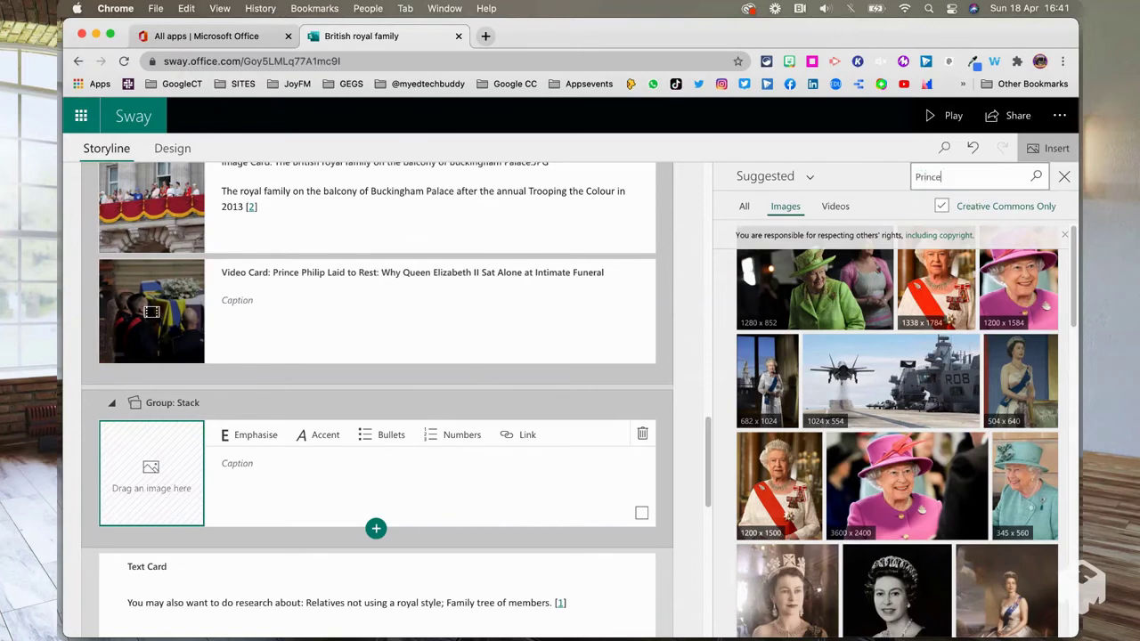
key("Return")
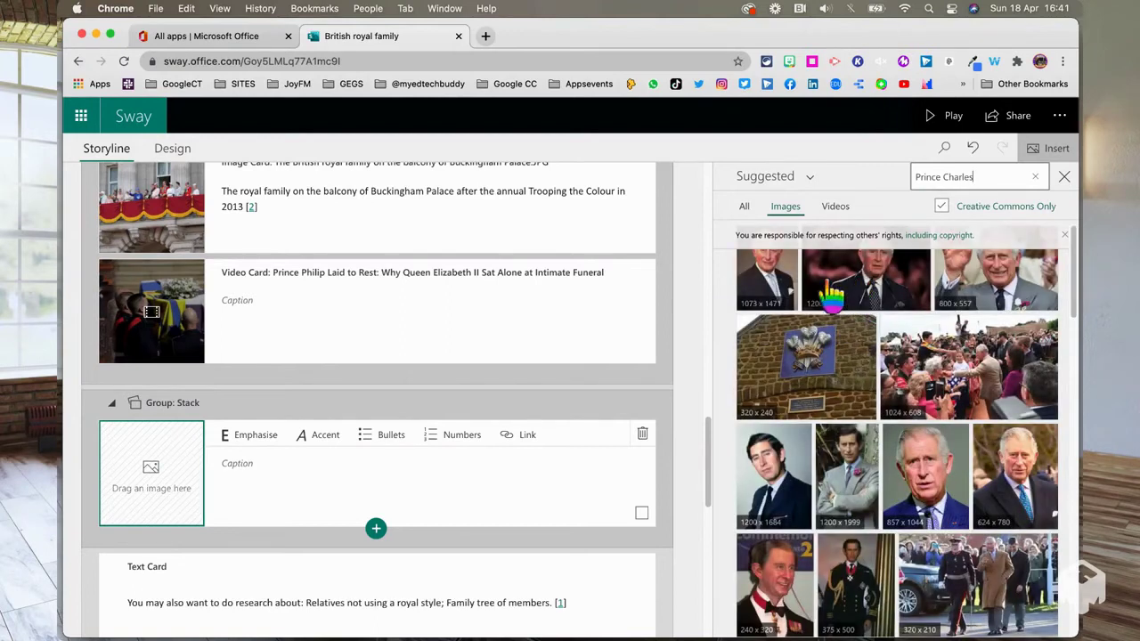
left_click(767, 283)
left_click(1005, 177)
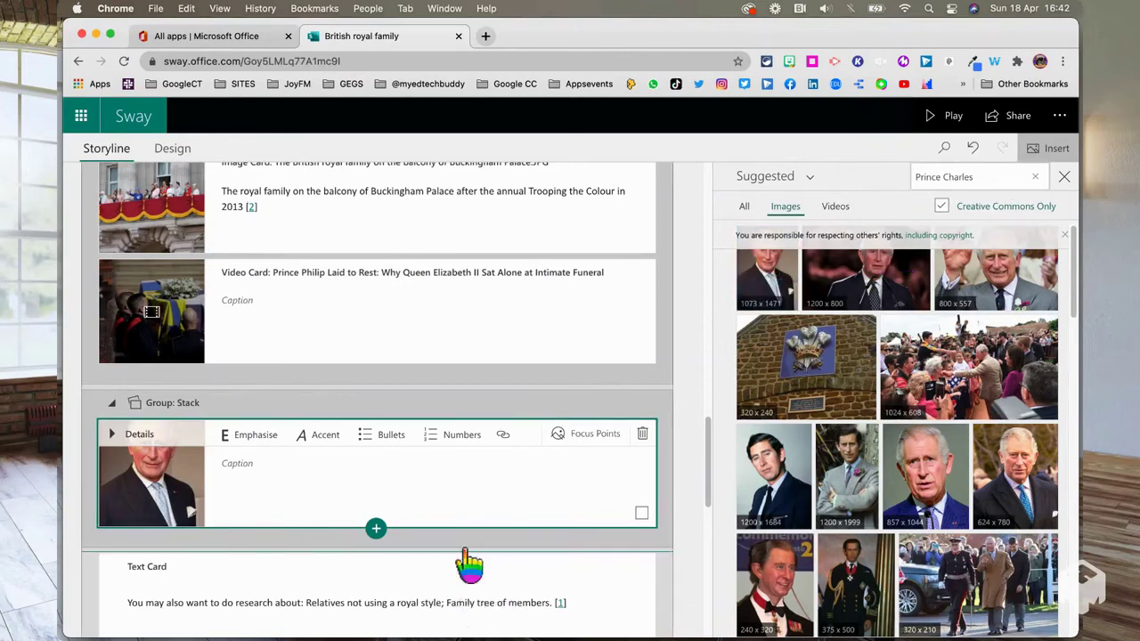
Step: Add a second image card to the stack, search the suggested images for "Prince William" and insert the 1200 x 791 photo
left_click(376, 530)
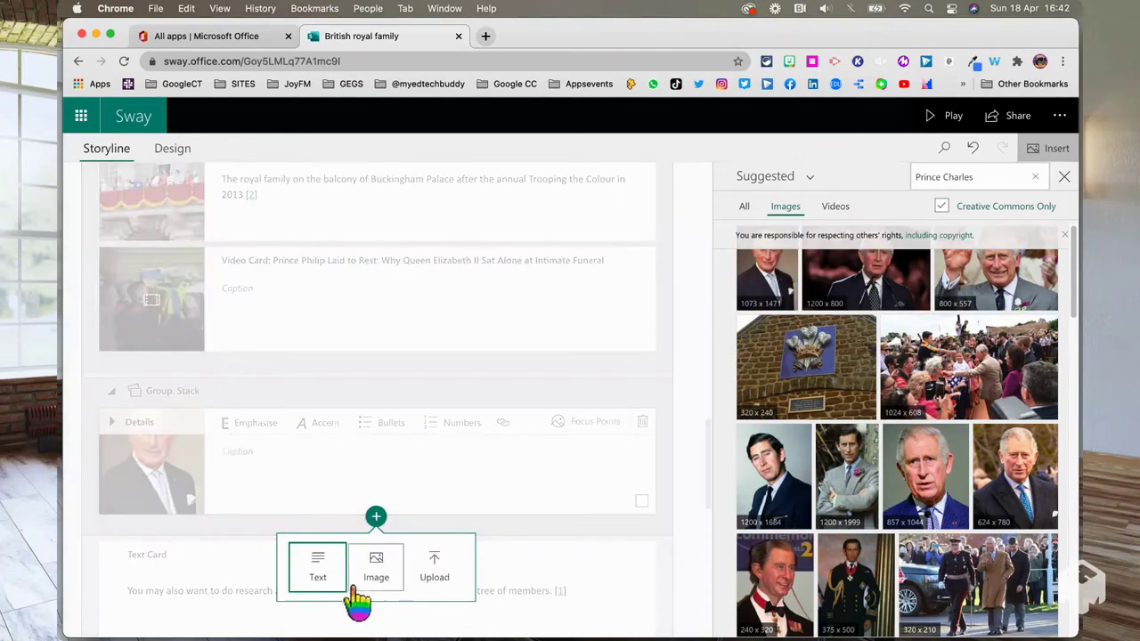
left_click(374, 569)
left_click(955, 176)
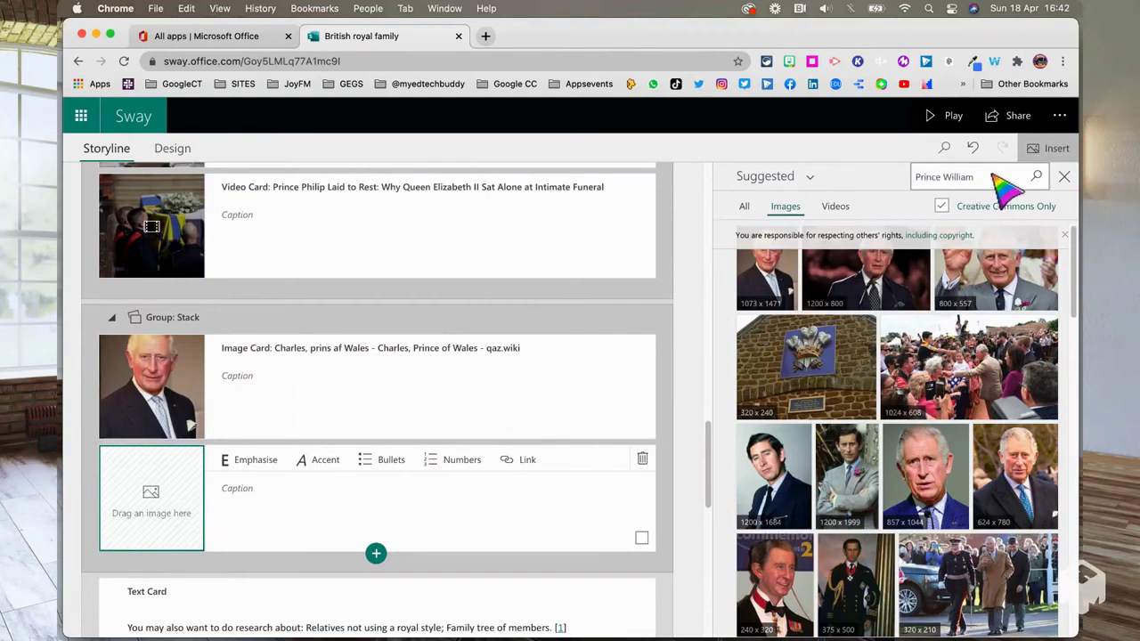
key("Return")
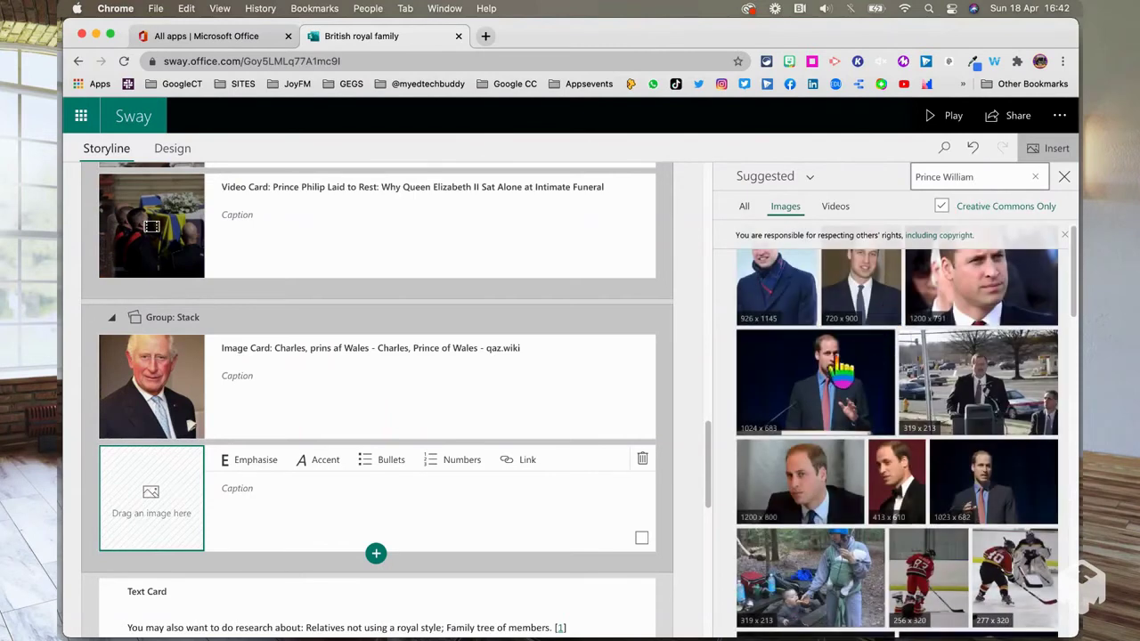
left_click(1000, 289)
left_click(1005, 176)
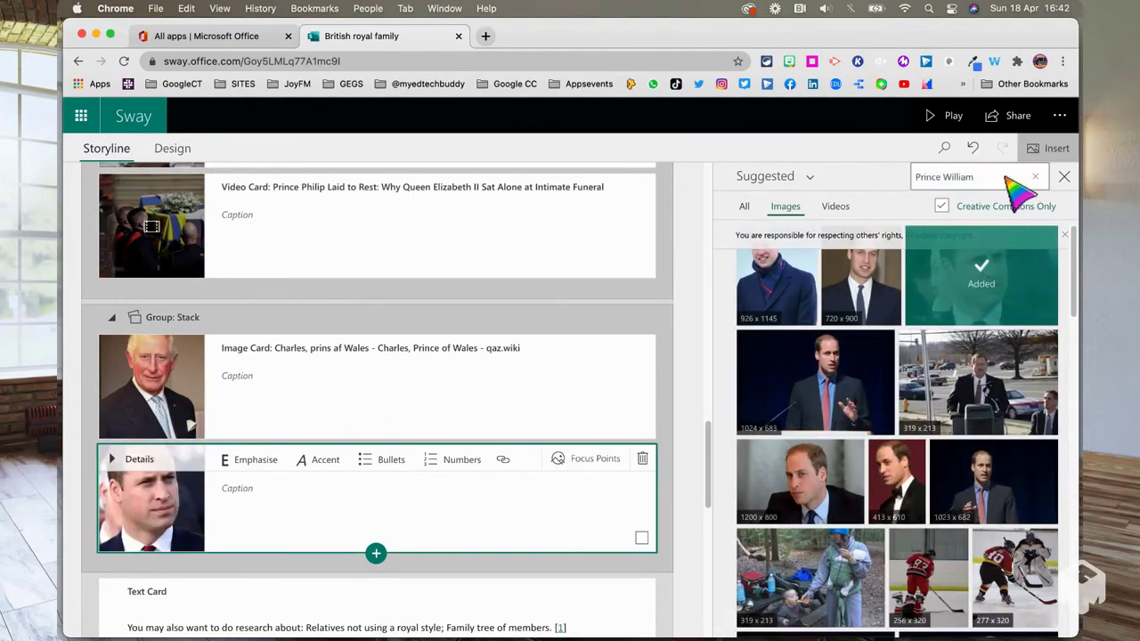
Step: Add a third image card to the stack, search the suggested images for "Prince George" and insert the 788 x 1024 photo
scroll(605, 481, "down", 2)
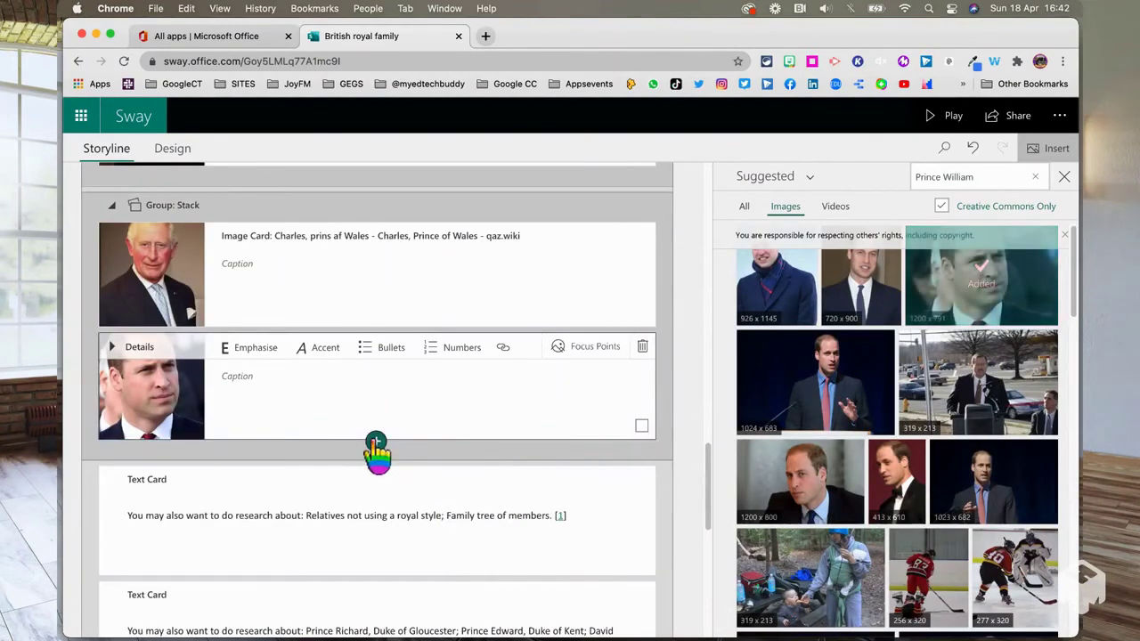
left_click(375, 440)
left_click(374, 493)
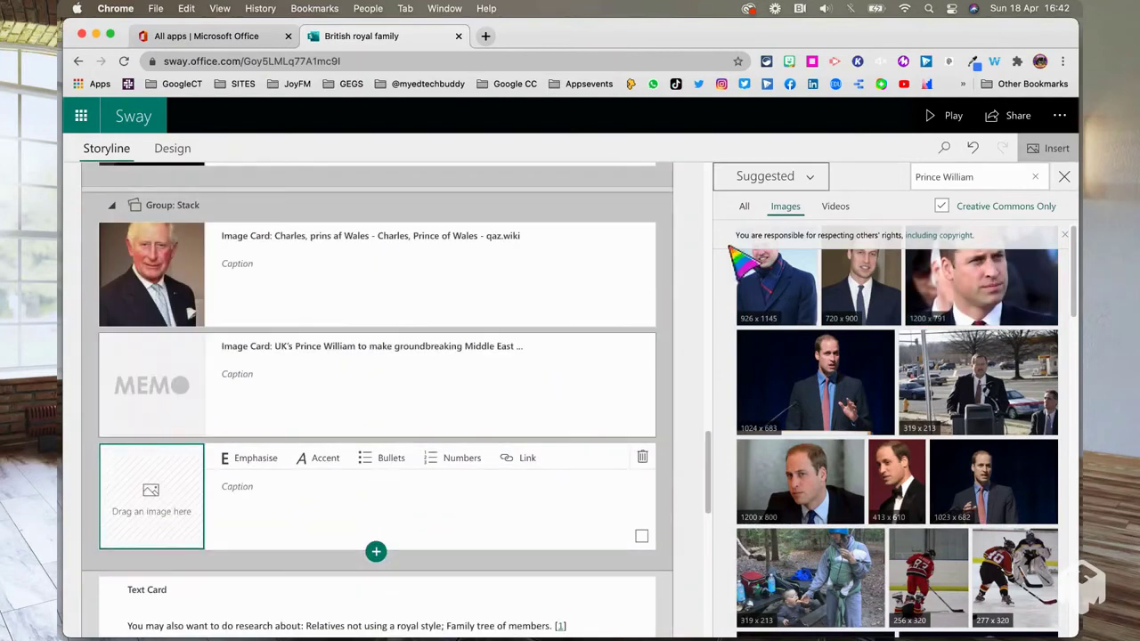
left_click(965, 177)
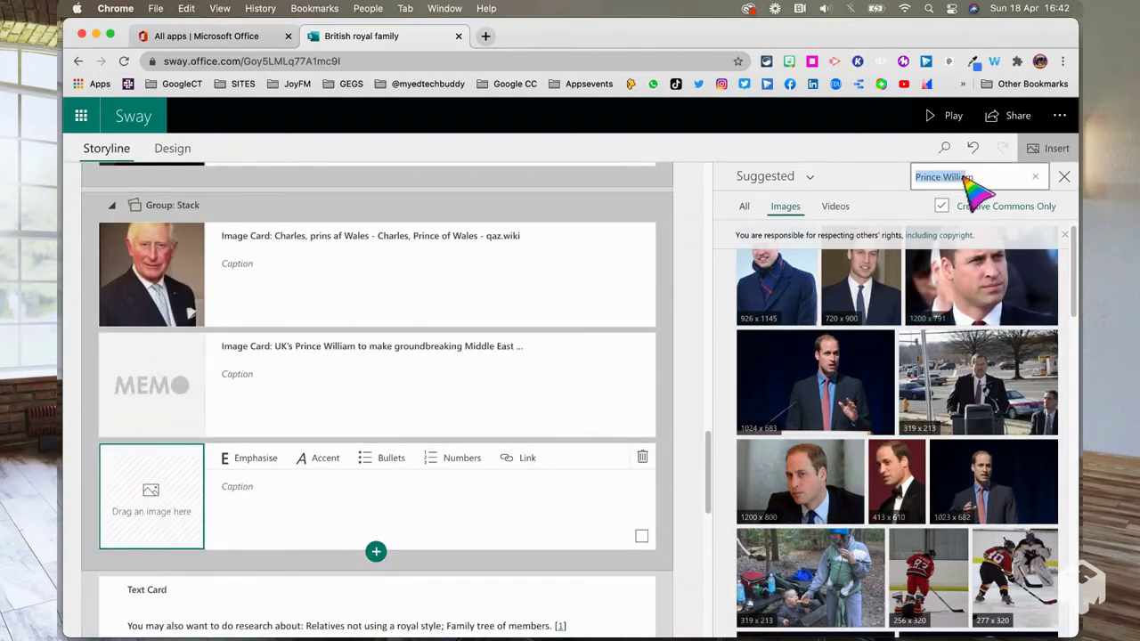
left_click(970, 176)
left_click_drag(944, 176, 970, 180)
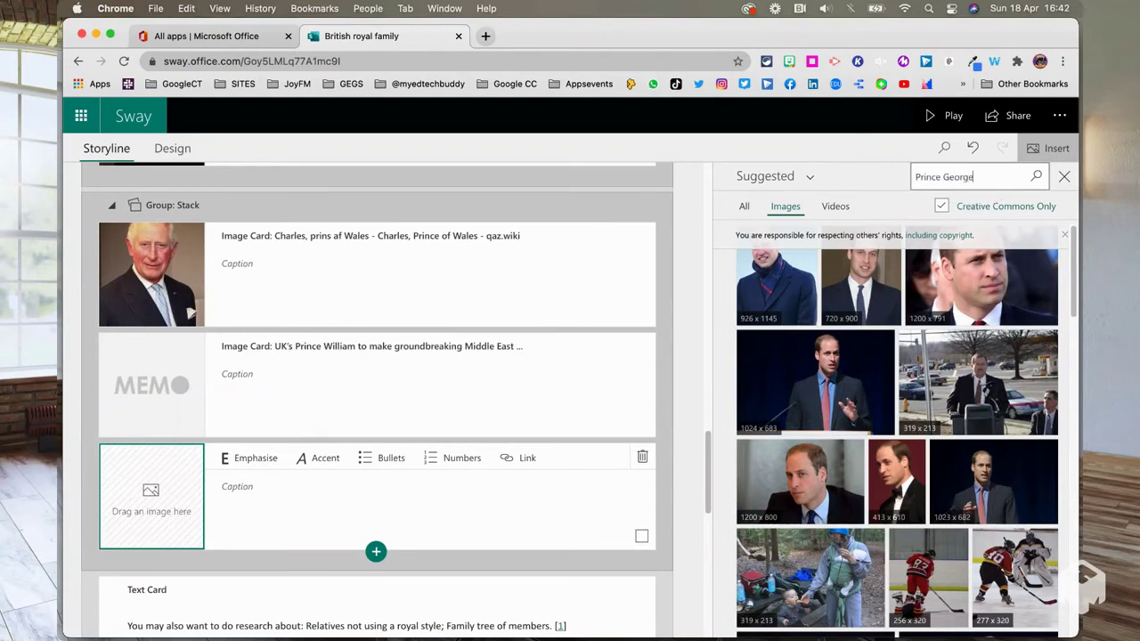
type("George")
key("Return")
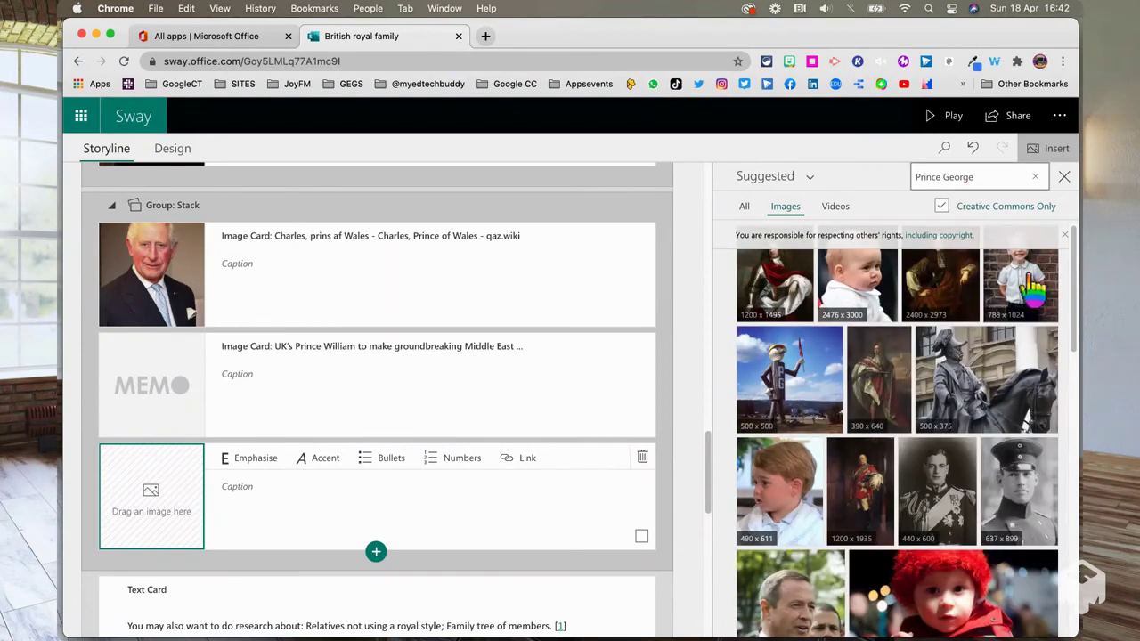
left_click(1025, 283)
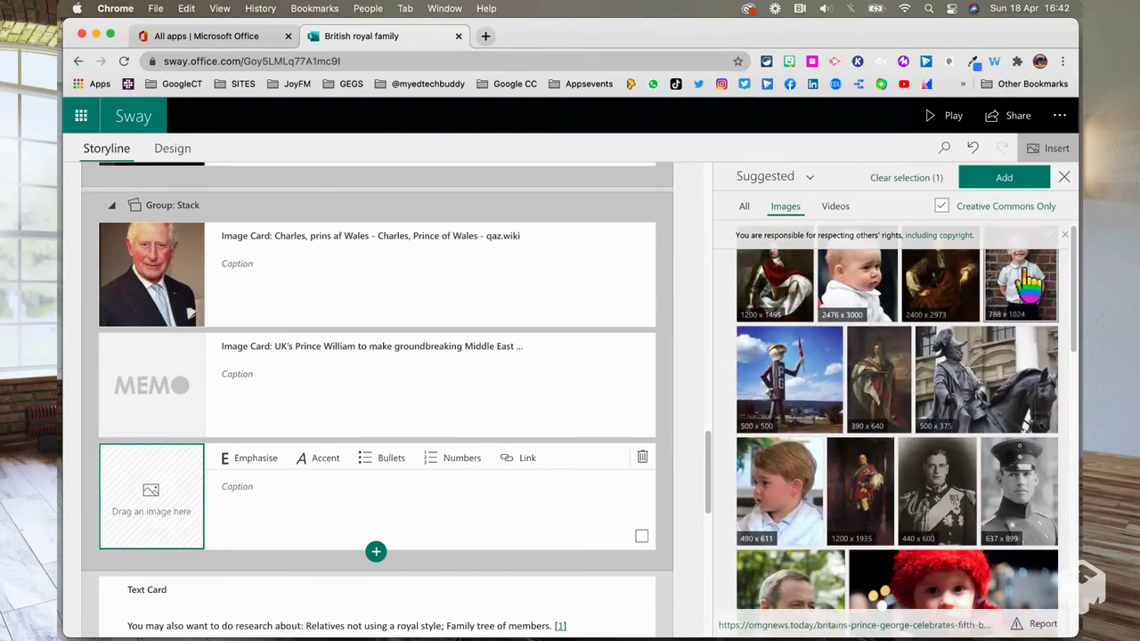
left_click(1010, 177)
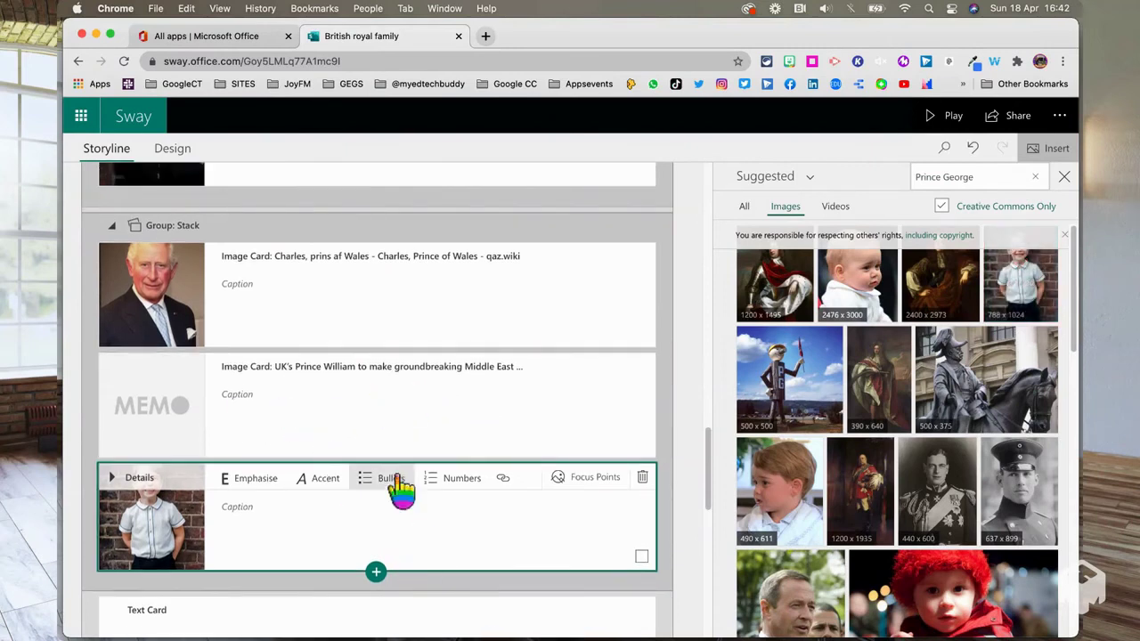
Step: Review the group type options available for the three-image stack, including Automatic, Grid and Slideshow
scroll(403, 486, "down", 1)
scroll(499, 411, "up", 2)
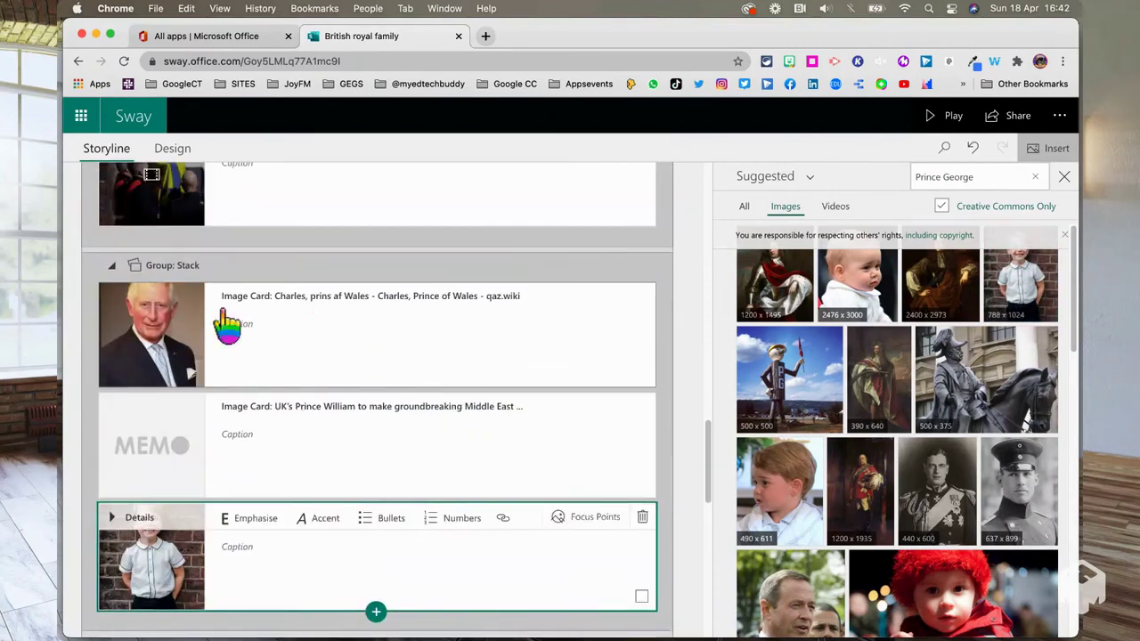
left_click(176, 265)
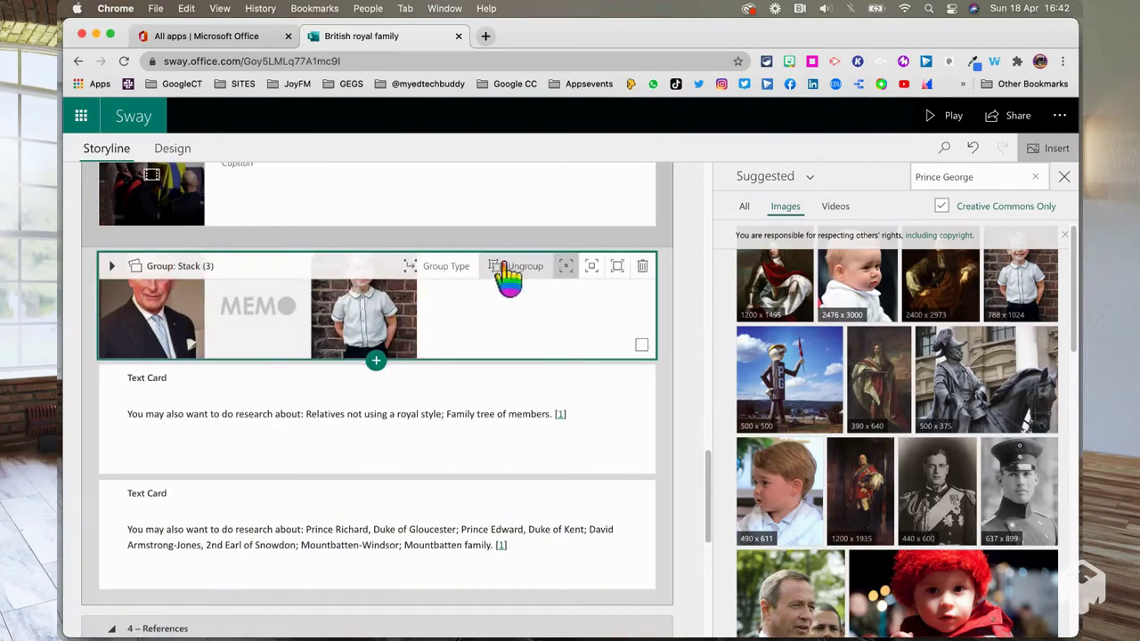
left_click(446, 269)
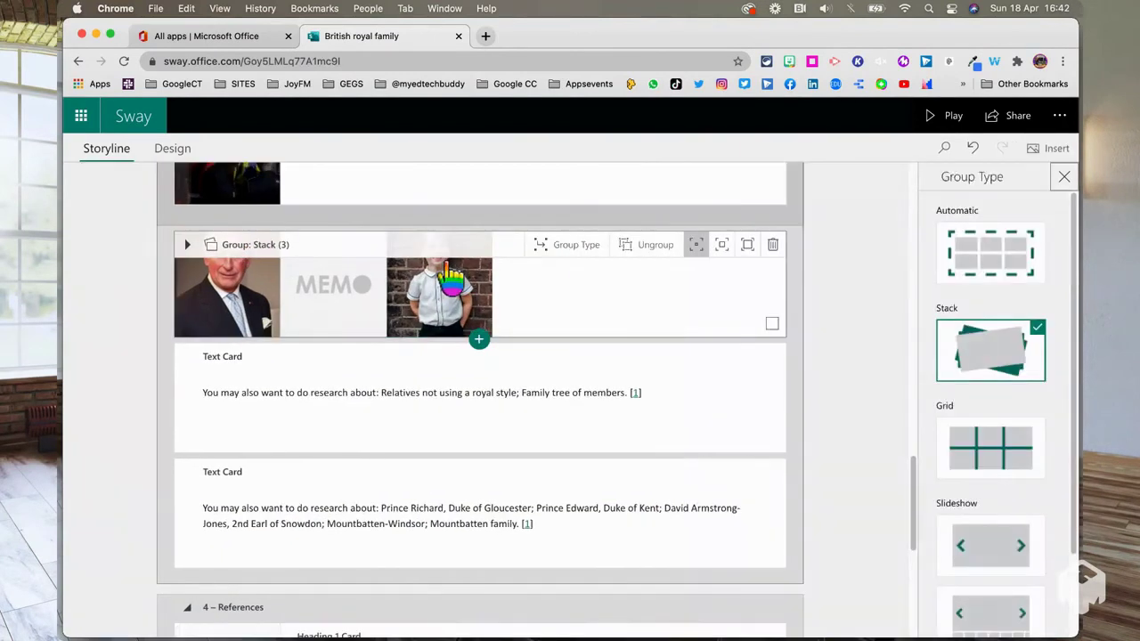
left_click(569, 246)
left_click(657, 263)
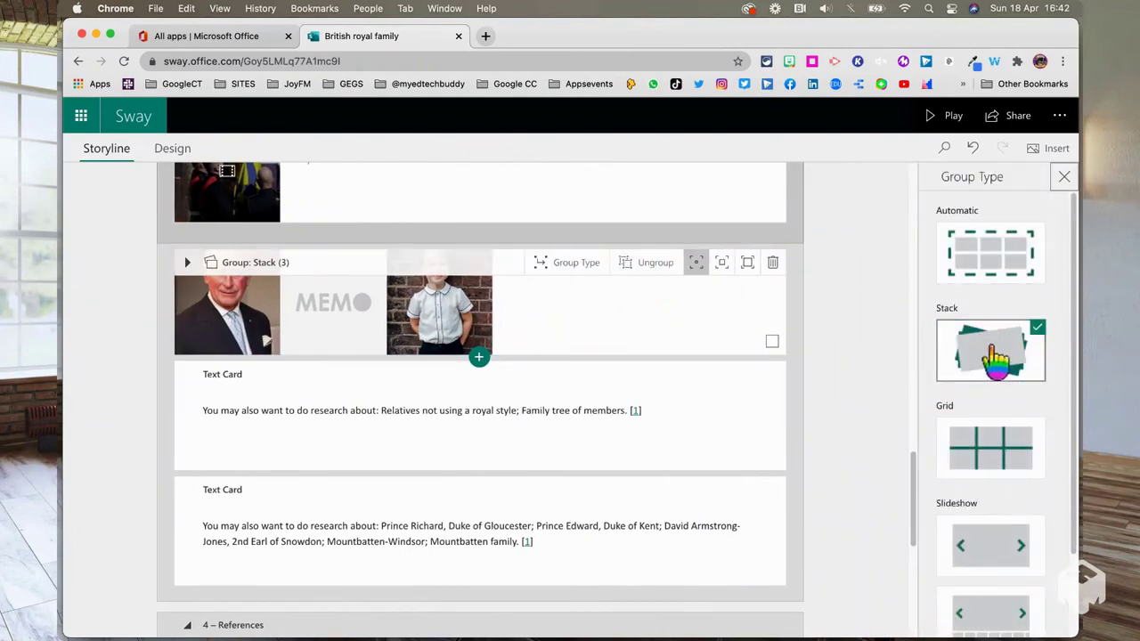
scroll(993, 401, "down", 2)
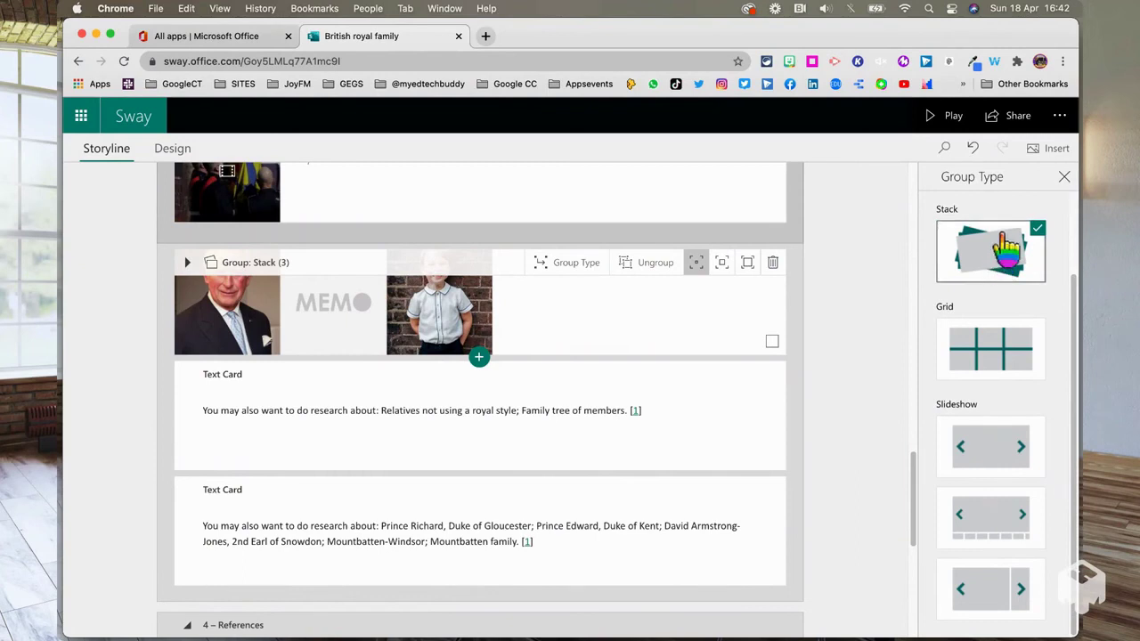
scroll(677, 409, "down", 3)
scroll(819, 303, "up", 5)
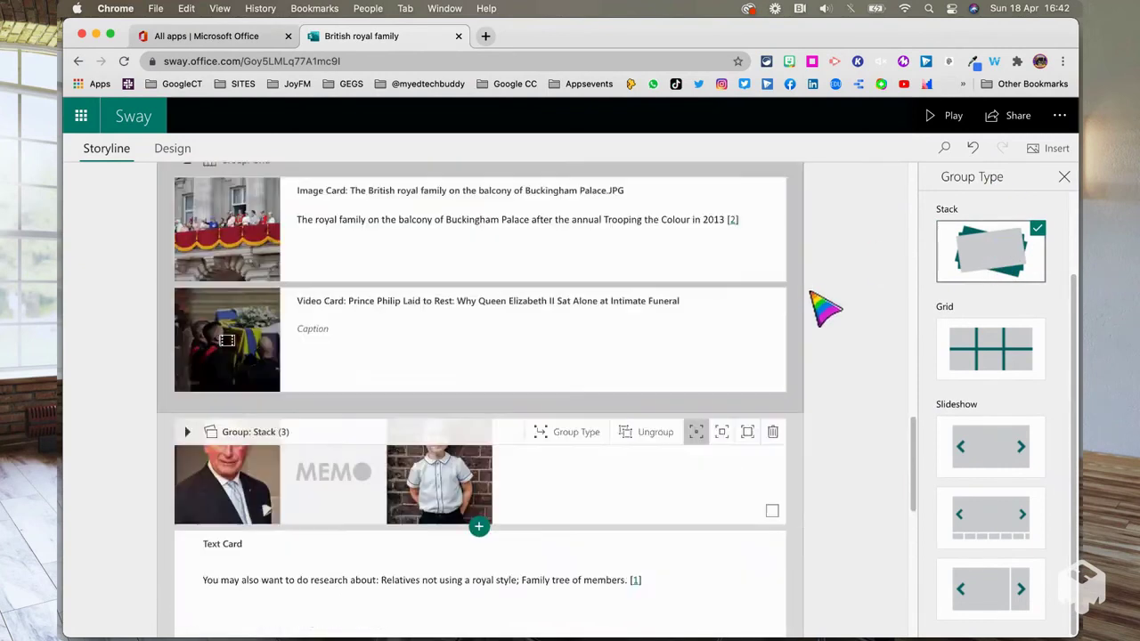
scroll(825, 307, "up", 3)
Step: Play the Sway and view it from the title down to the grid and stack groups under Current members
left_click(932, 118)
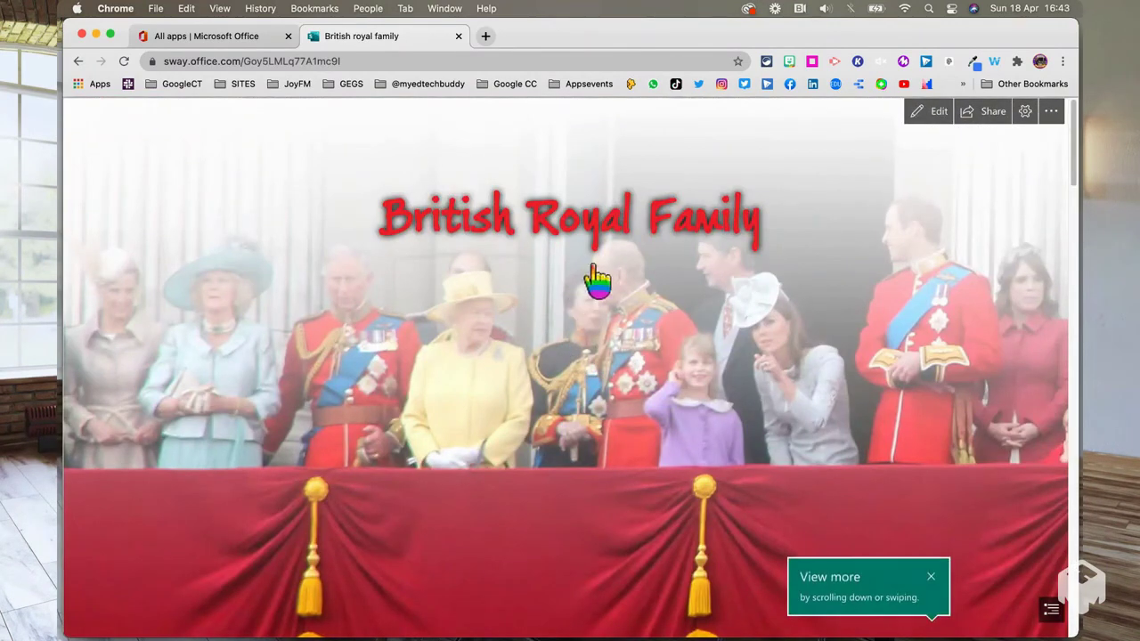
scroll(667, 365, "down", 5)
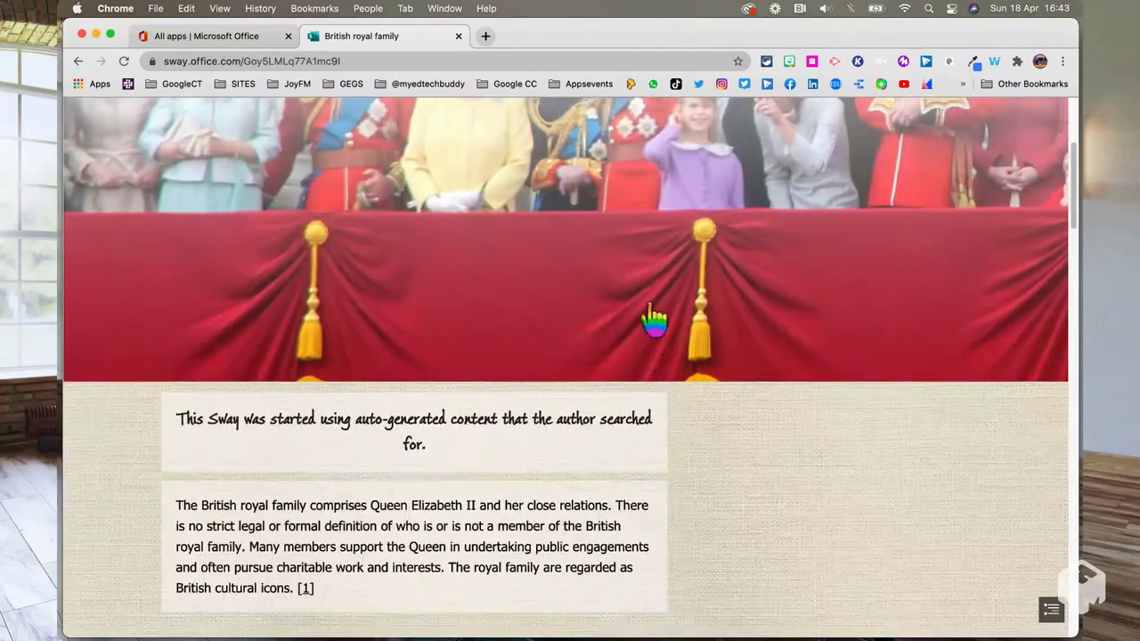
scroll(663, 316, "down", 4)
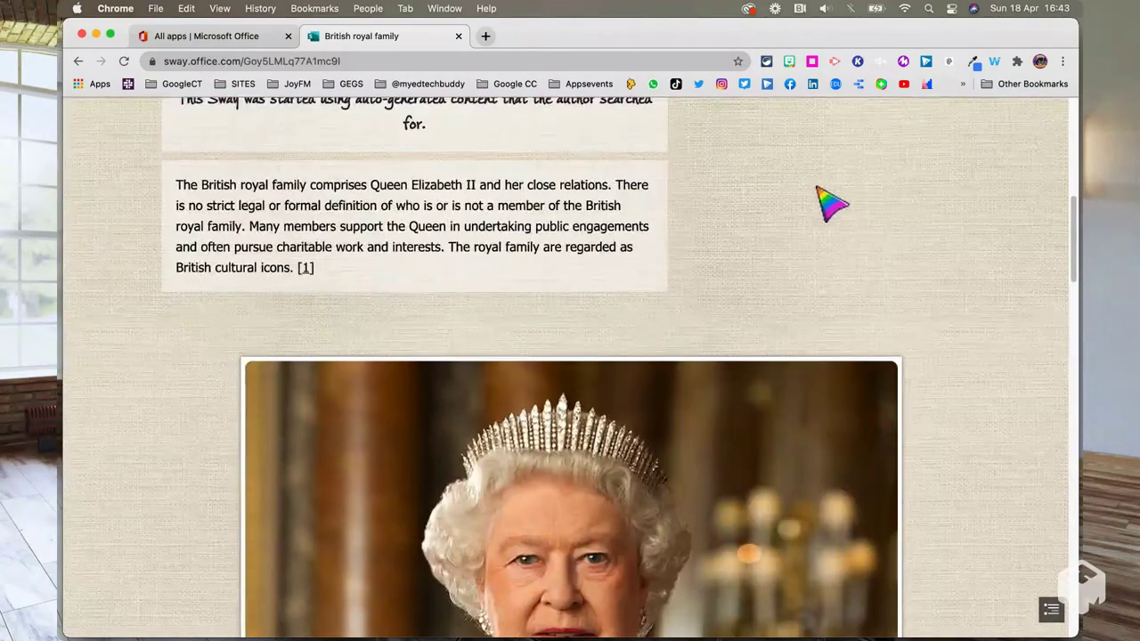
scroll(824, 274, "down", 5)
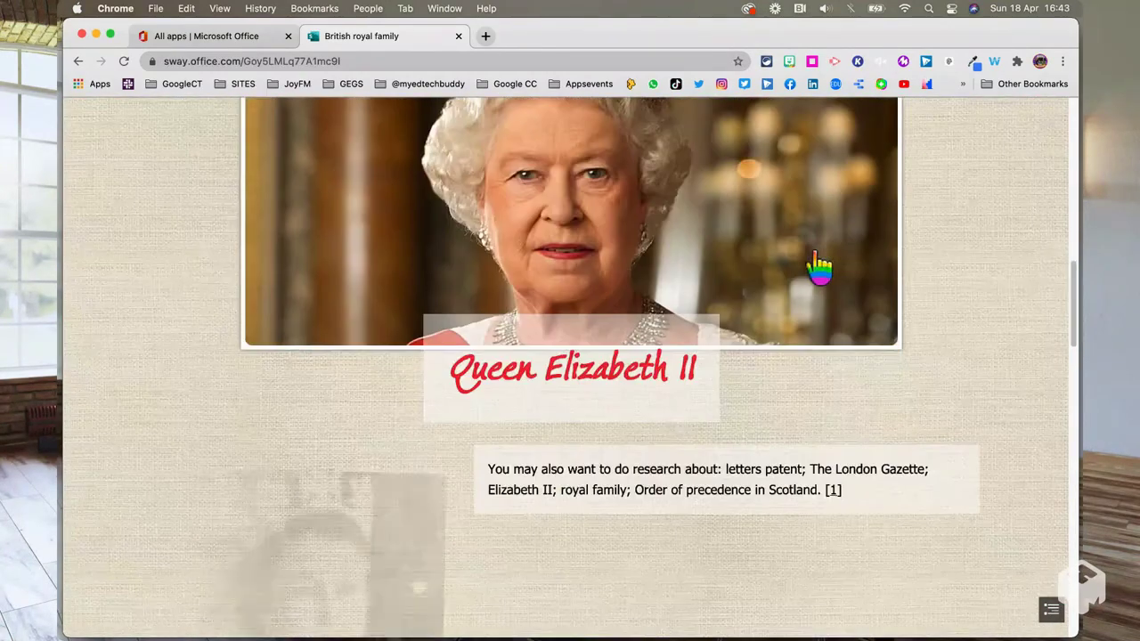
scroll(823, 270, "down", 3)
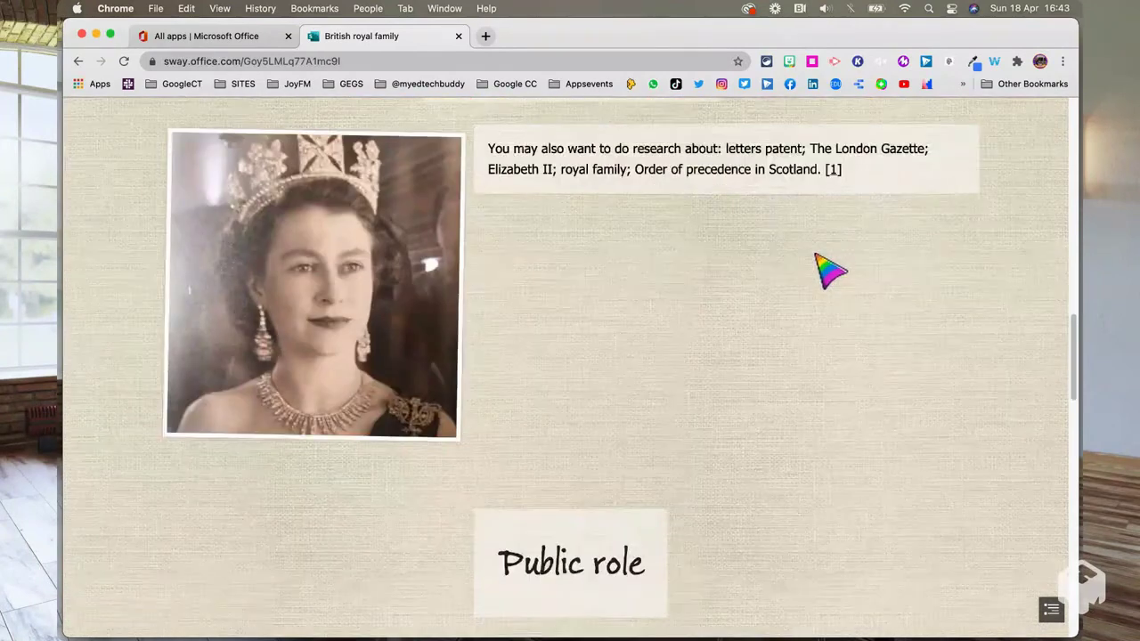
scroll(828, 270, "down", 6)
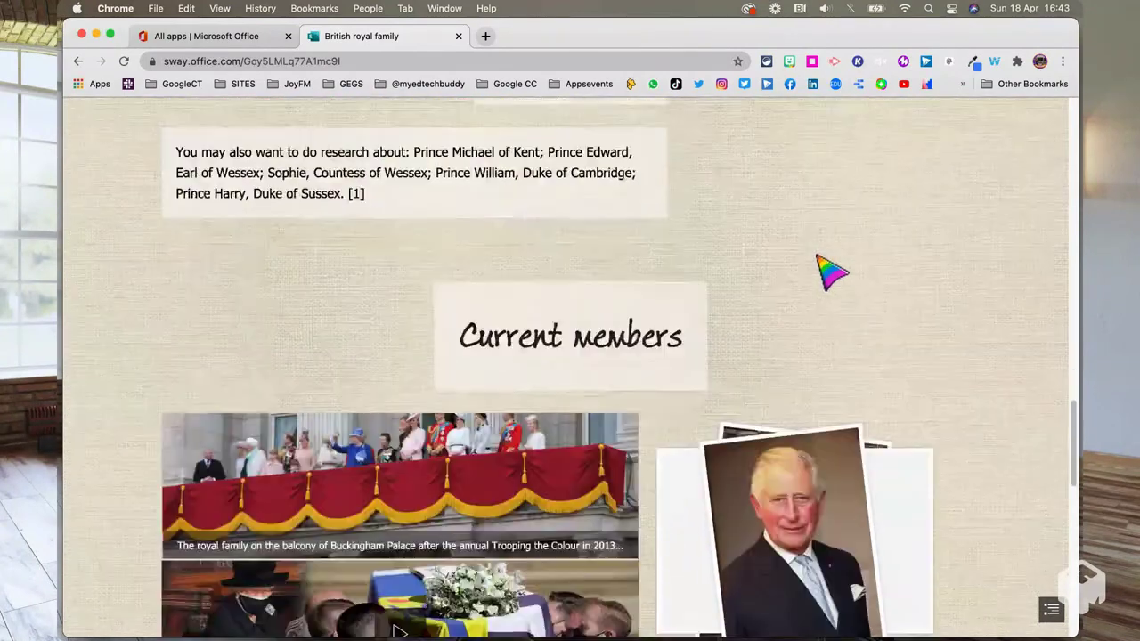
scroll(828, 270, "down", 3)
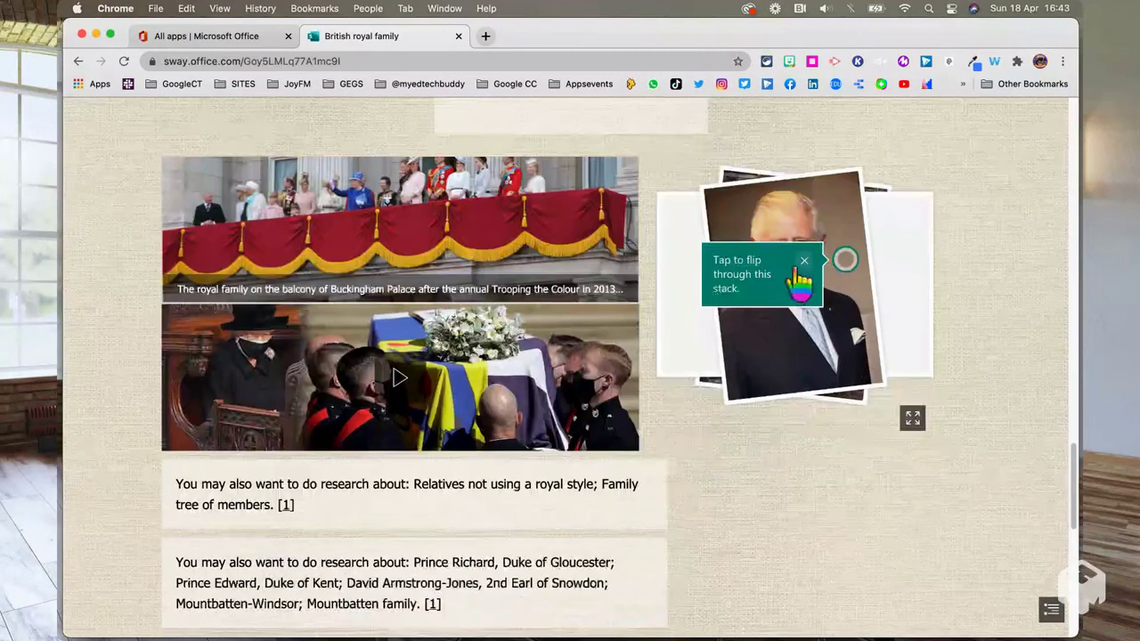
Step: Flip through all three images of the stack in the played Sway, back to the Prince Charles portrait
left_click(845, 261)
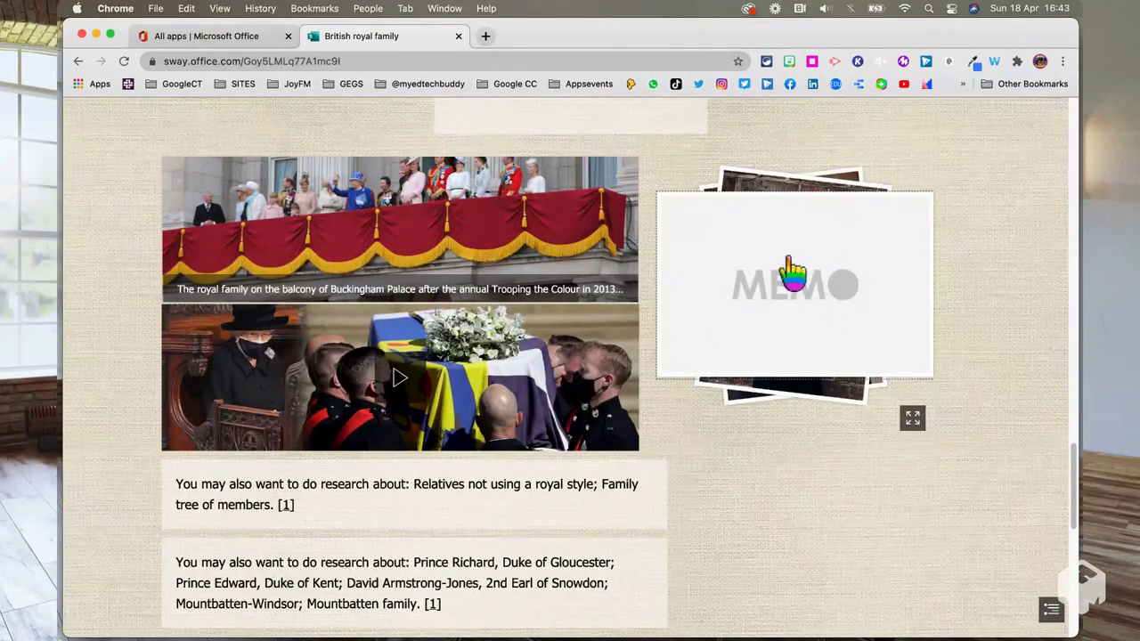
left_click(827, 283)
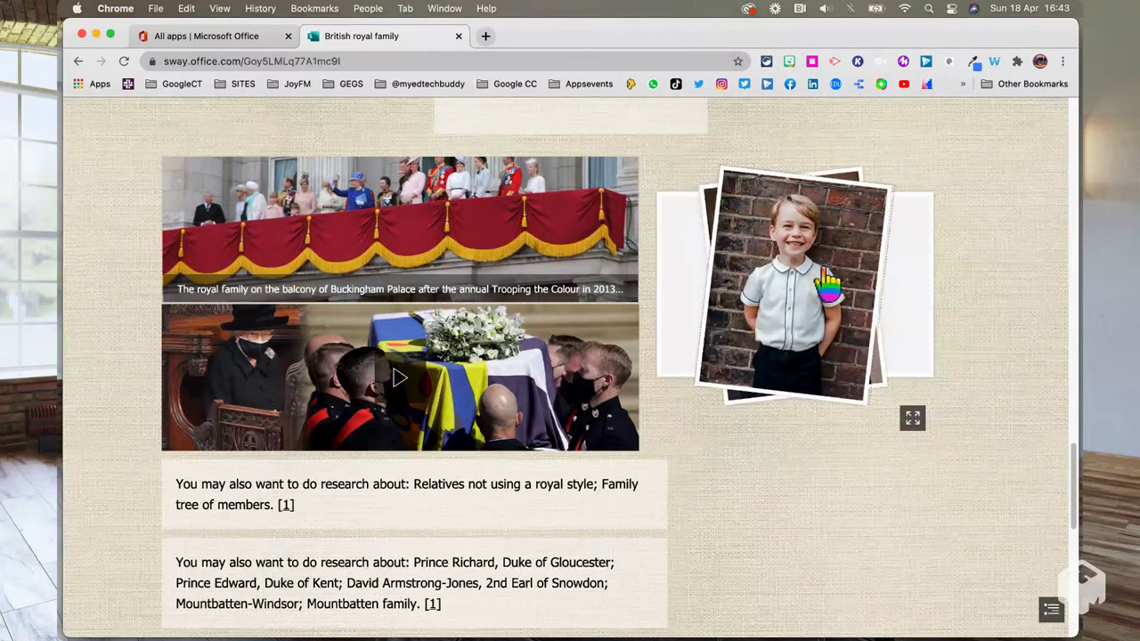
left_click(827, 283)
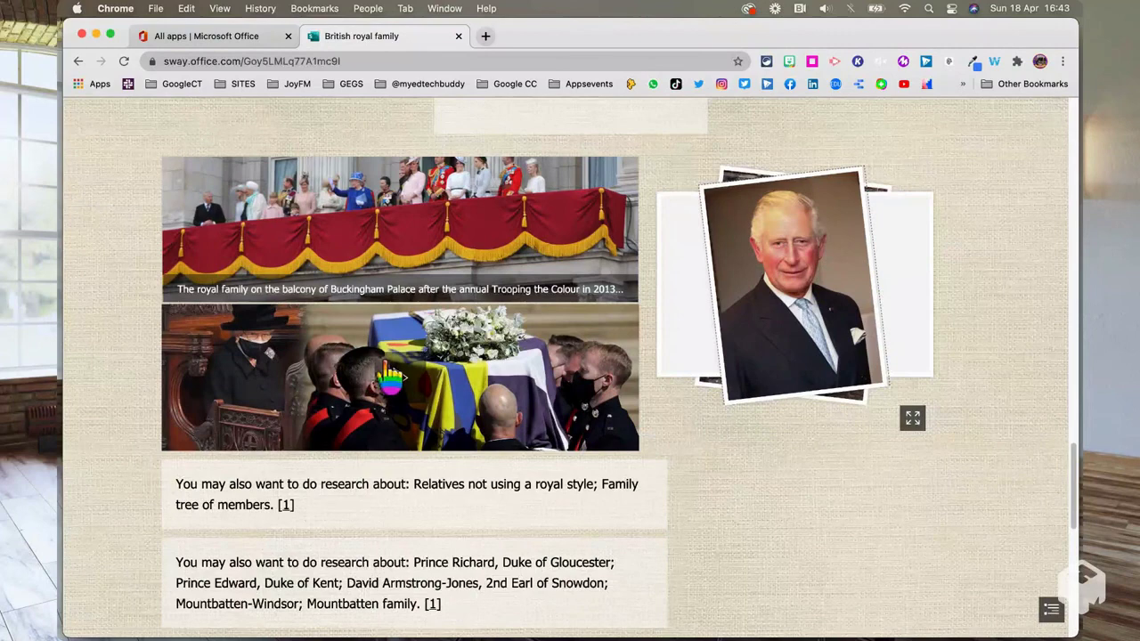
Step: View the rest of the played Sway through the References section, and return to its title
scroll(389, 378, "down", 2)
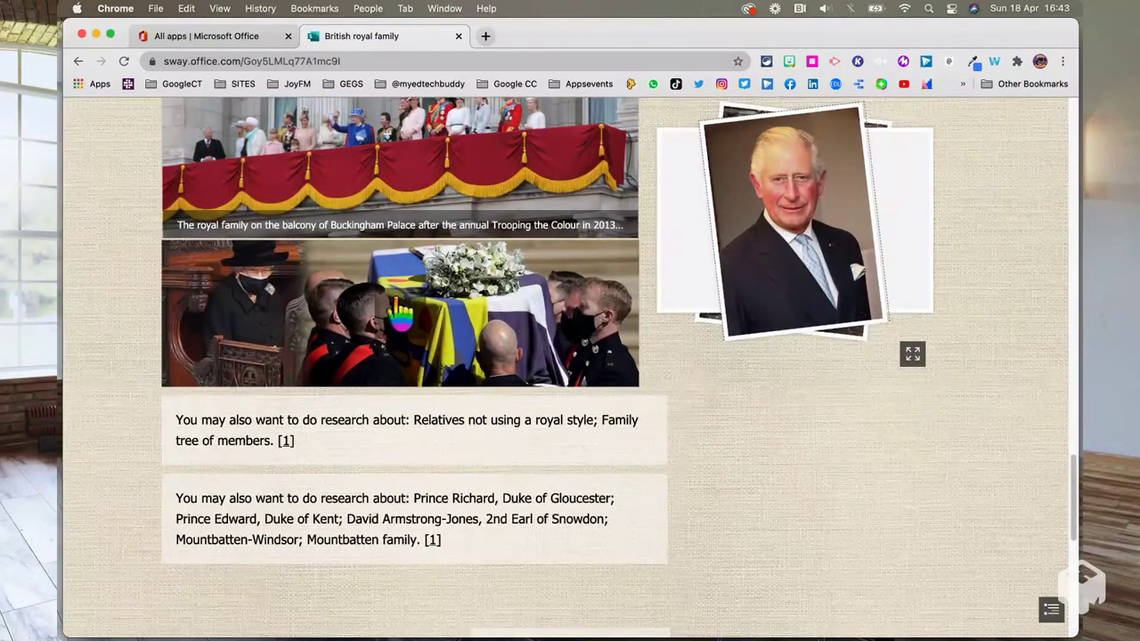
scroll(403, 314, "down", 5)
scroll(407, 292, "down", 5)
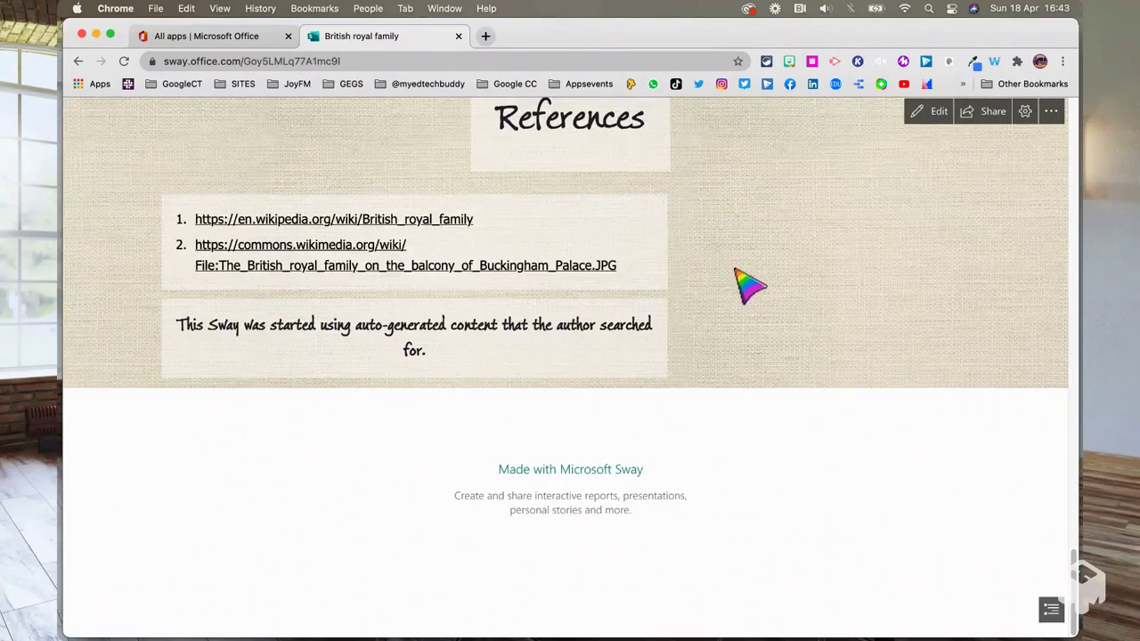
scroll(748, 285, "up", 20)
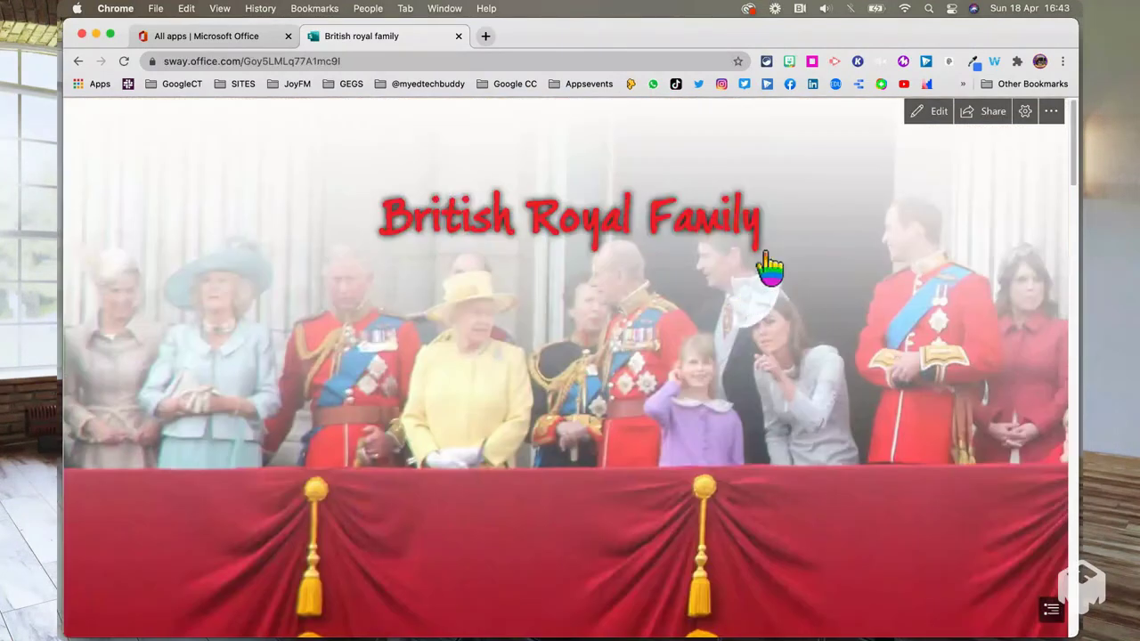